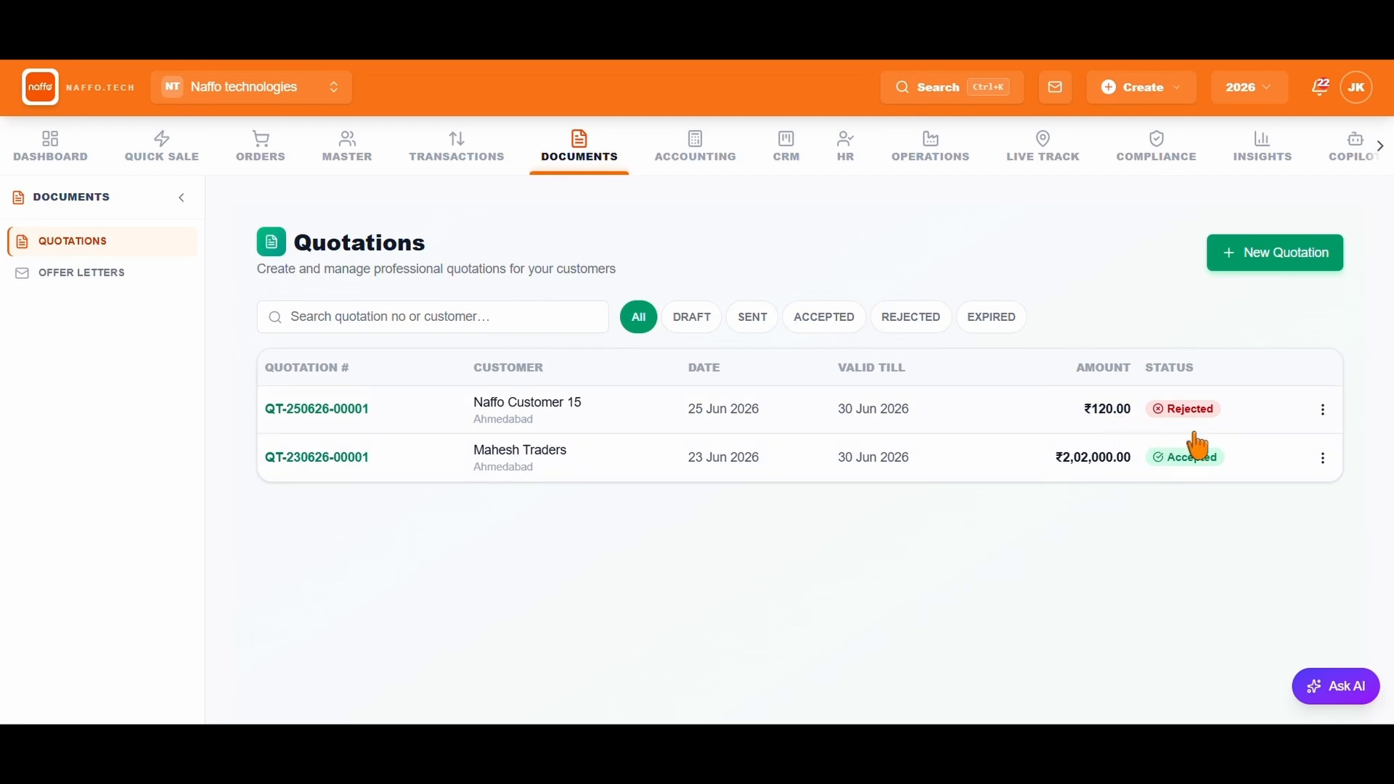
Start a new quotation and select Mahesh Traders as the customer.
click(1262, 256)
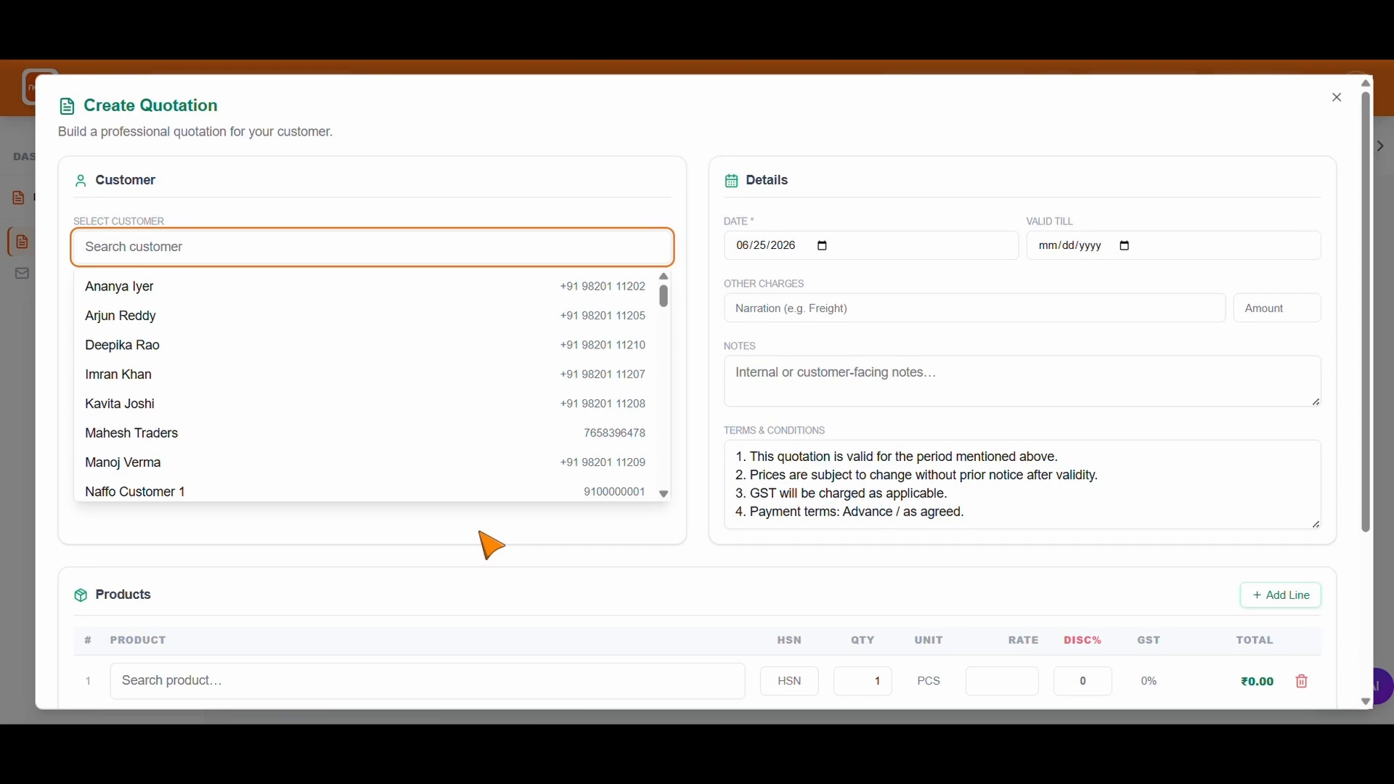
scroll(481, 535, down, 3)
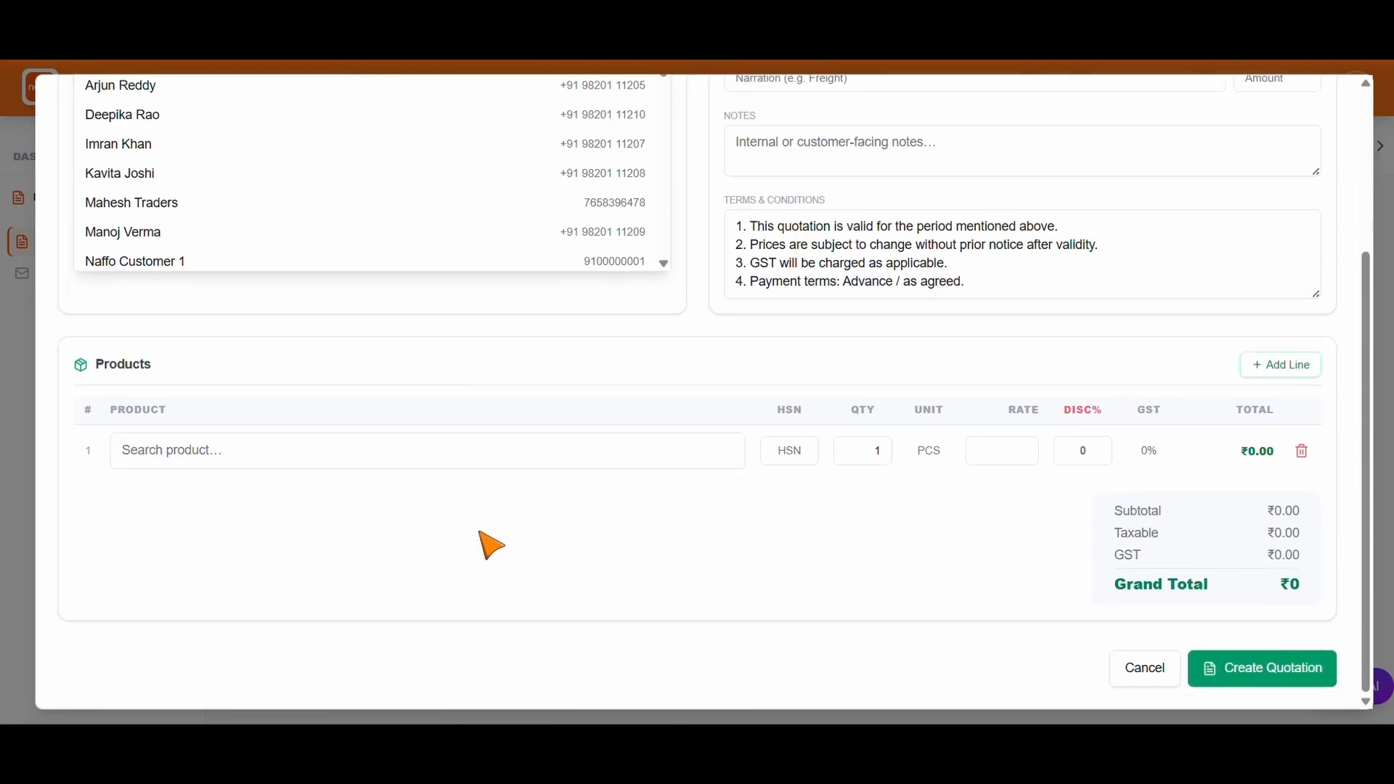
scroll(492, 546, up, 1)
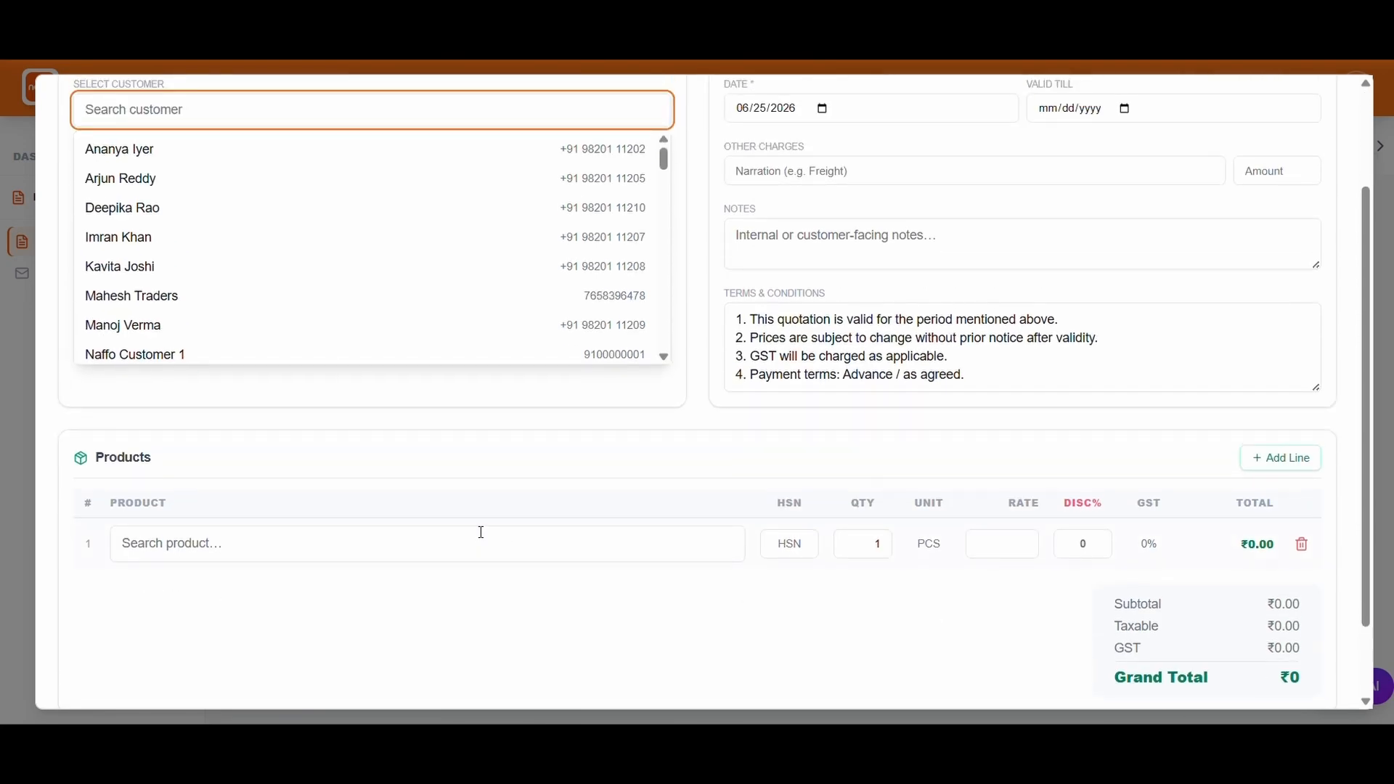
scroll(492, 546, up, 2)
scroll(492, 546, up, 1)
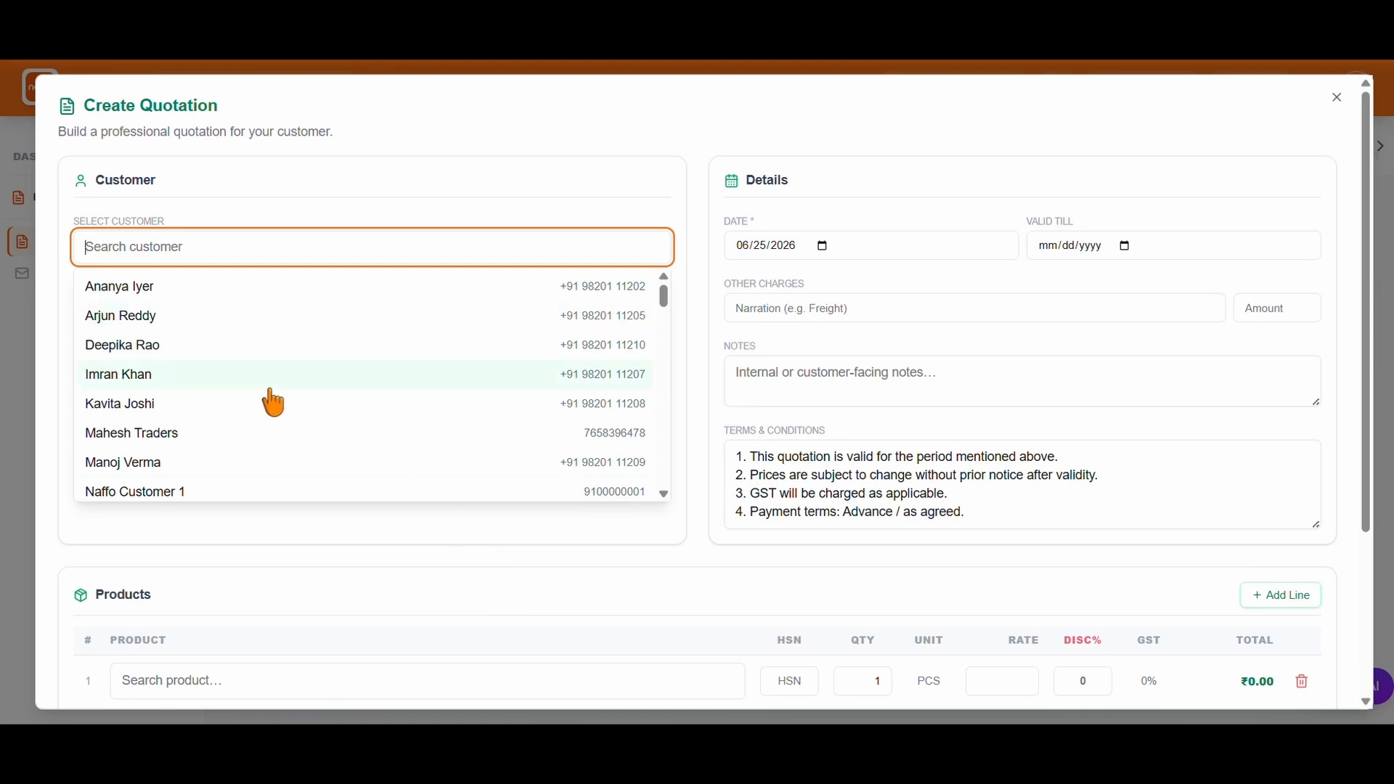
click(191, 449)
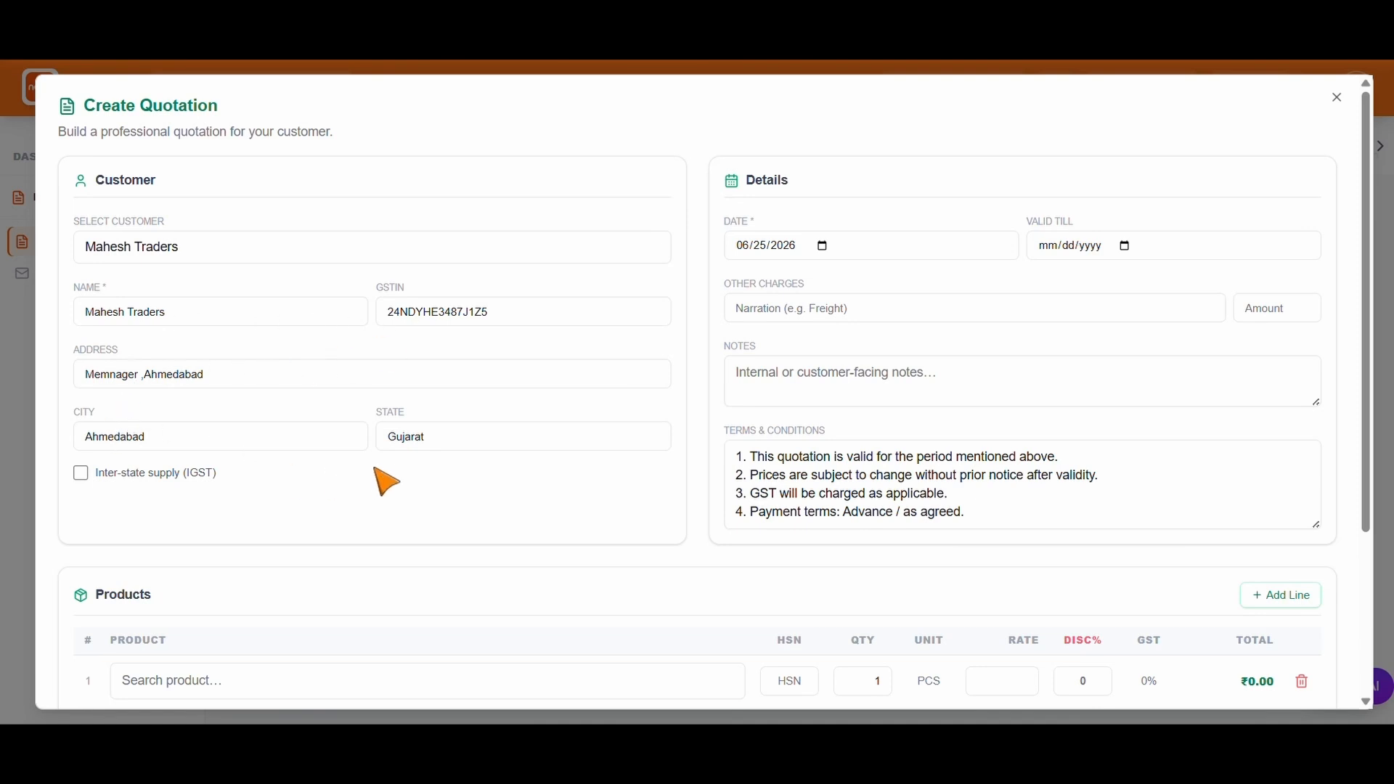
scroll(374, 466, down, 1)
scroll(385, 475, down, 2)
scroll(398, 475, up, 3)
scroll(320, 521, down, 1)
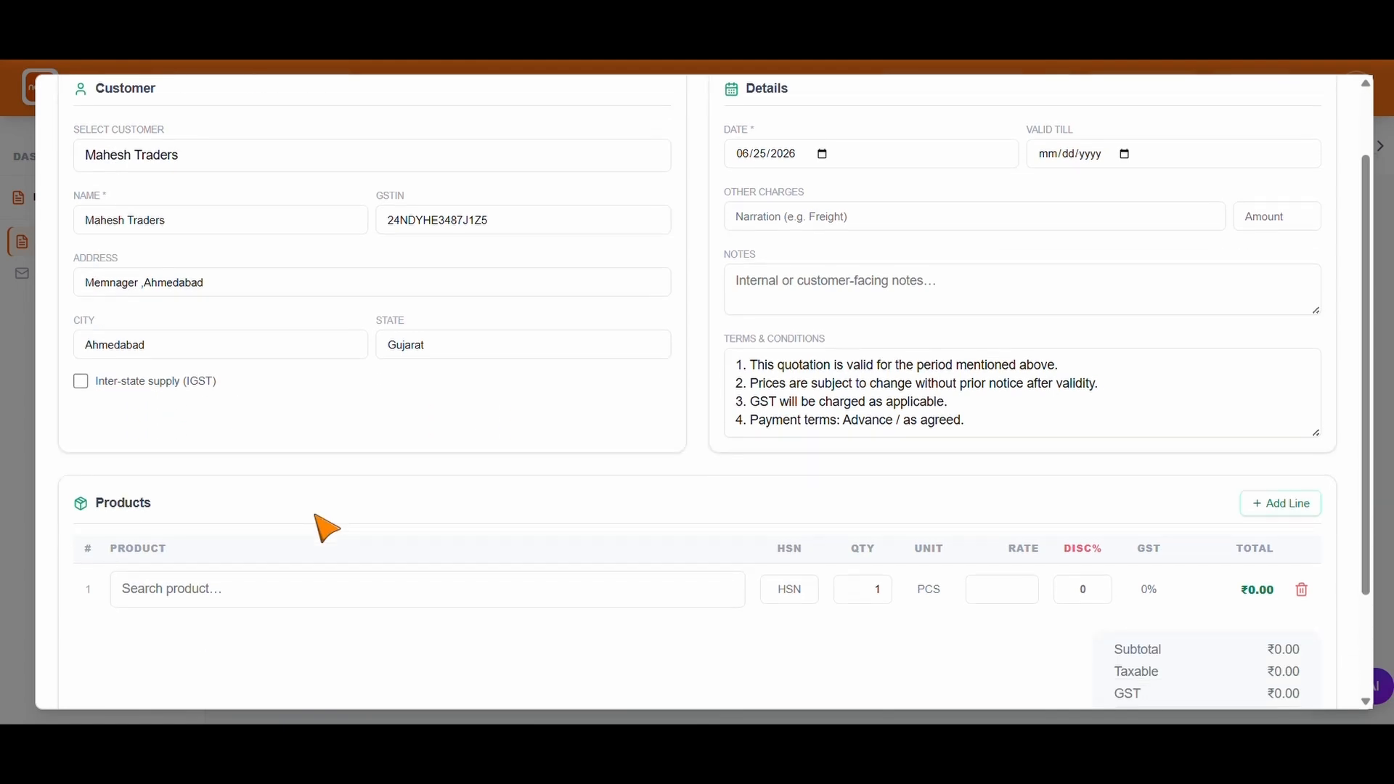
scroll(325, 529, up, 1)
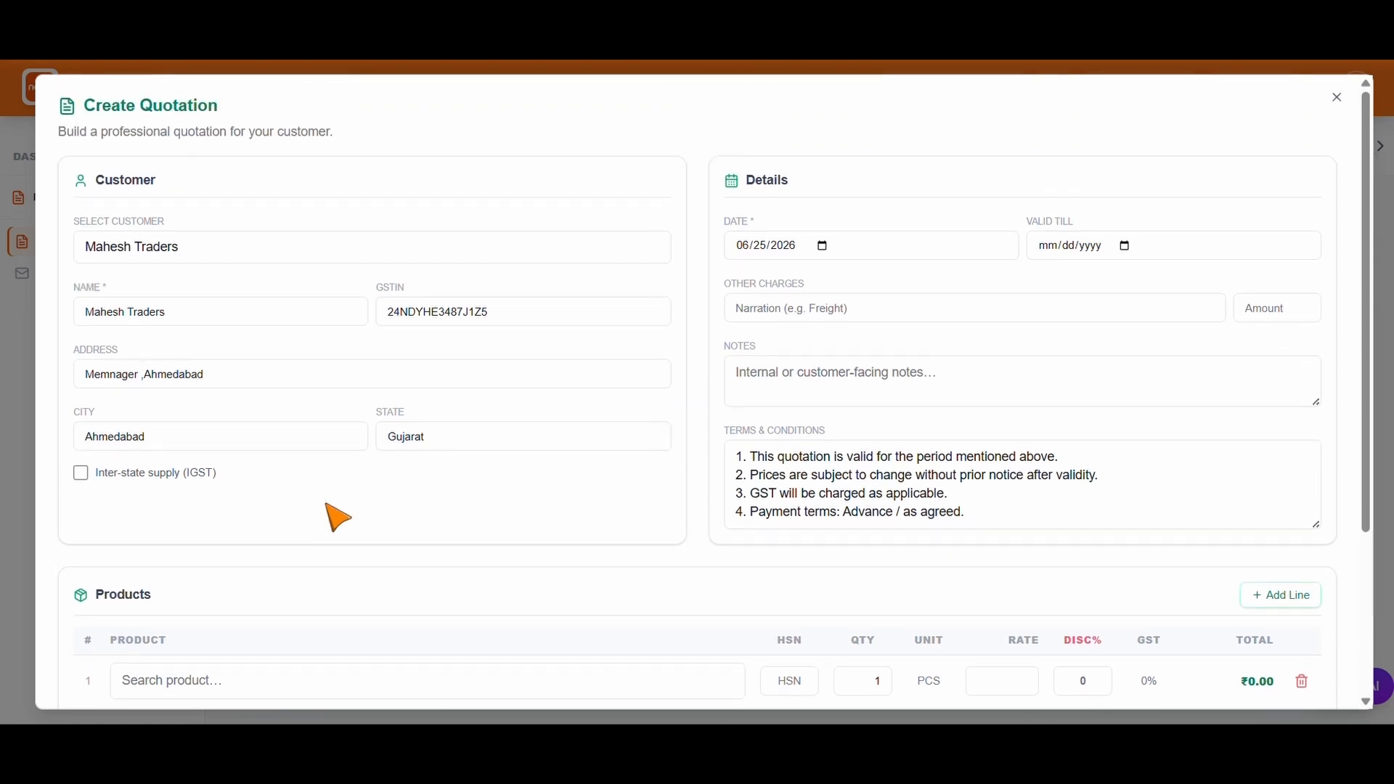
Change the last character of the customer's GSTIN to test its validation and restore the original number.
click(528, 310)
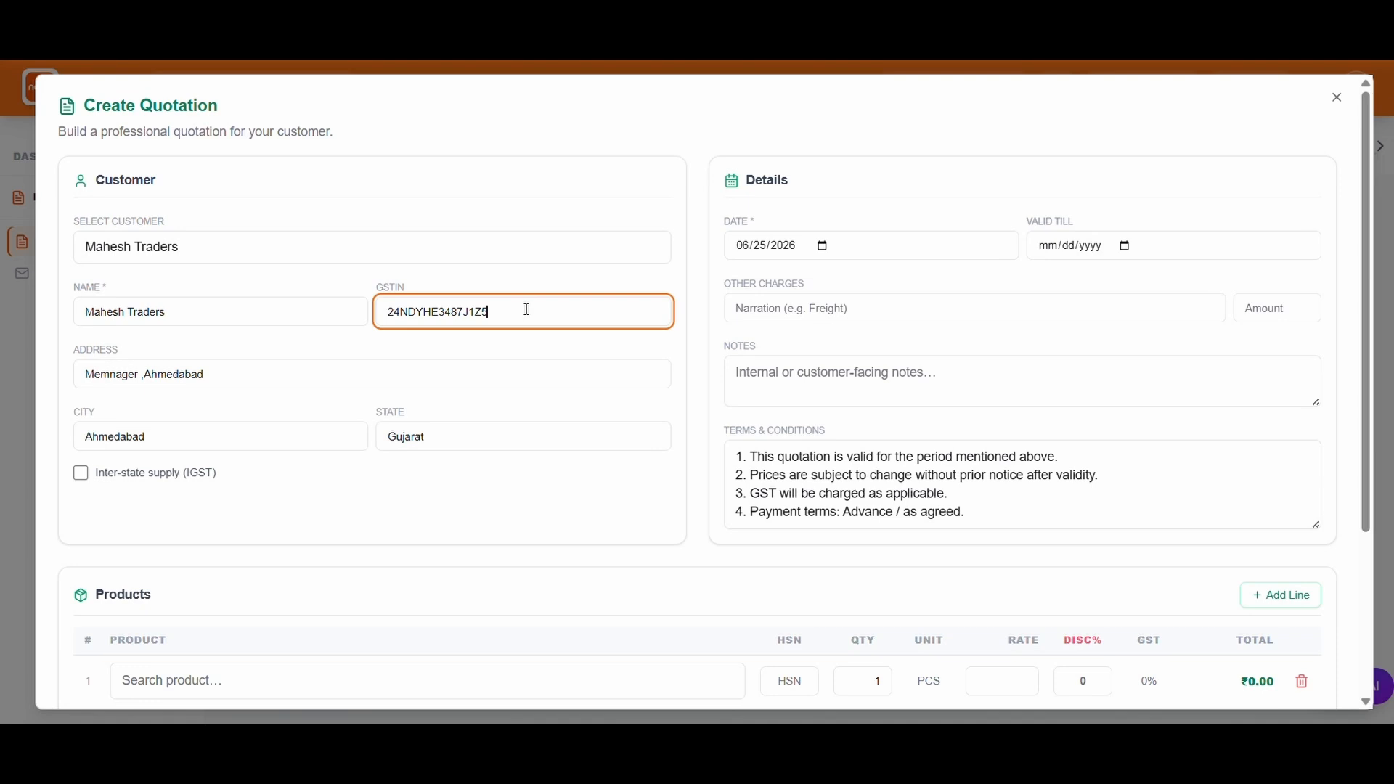
key(BackSpace)
text(G)
key(BackSpace)
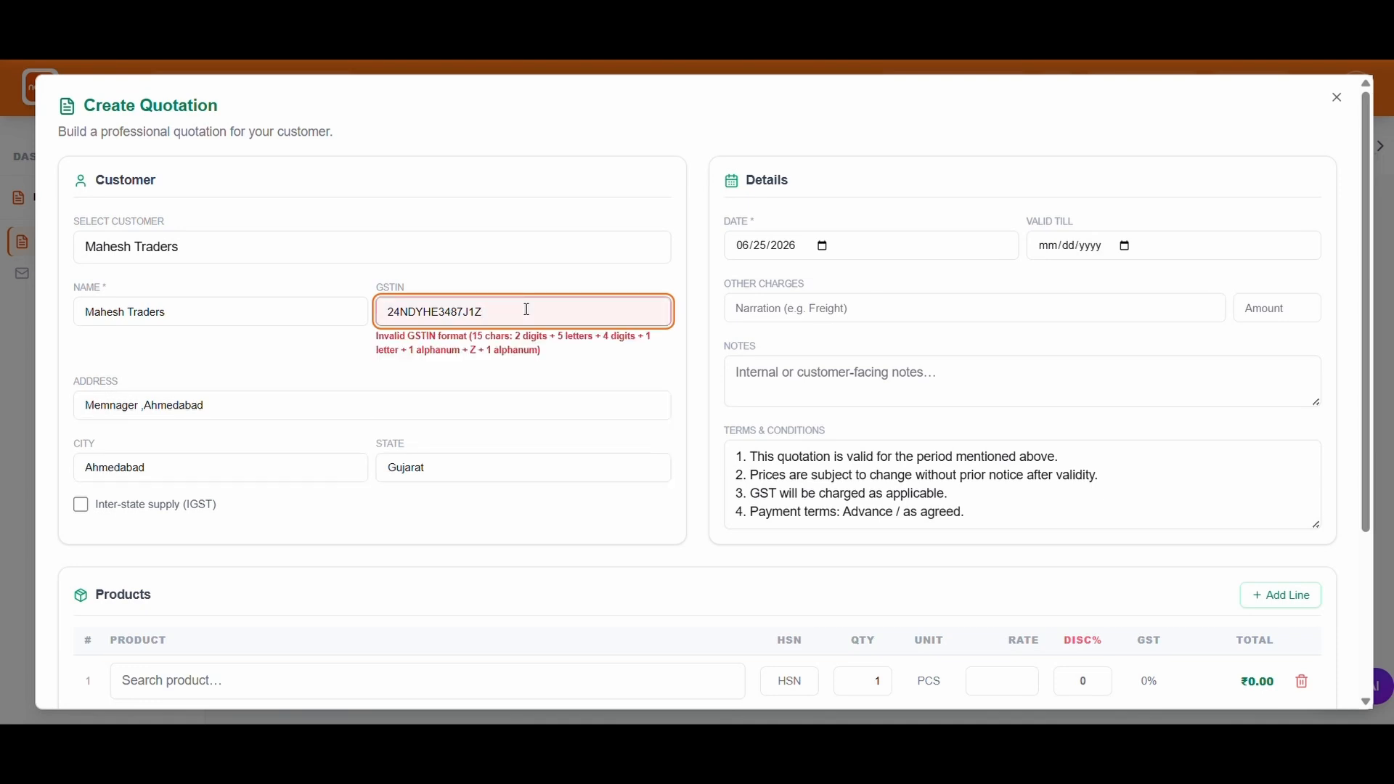
text(5)
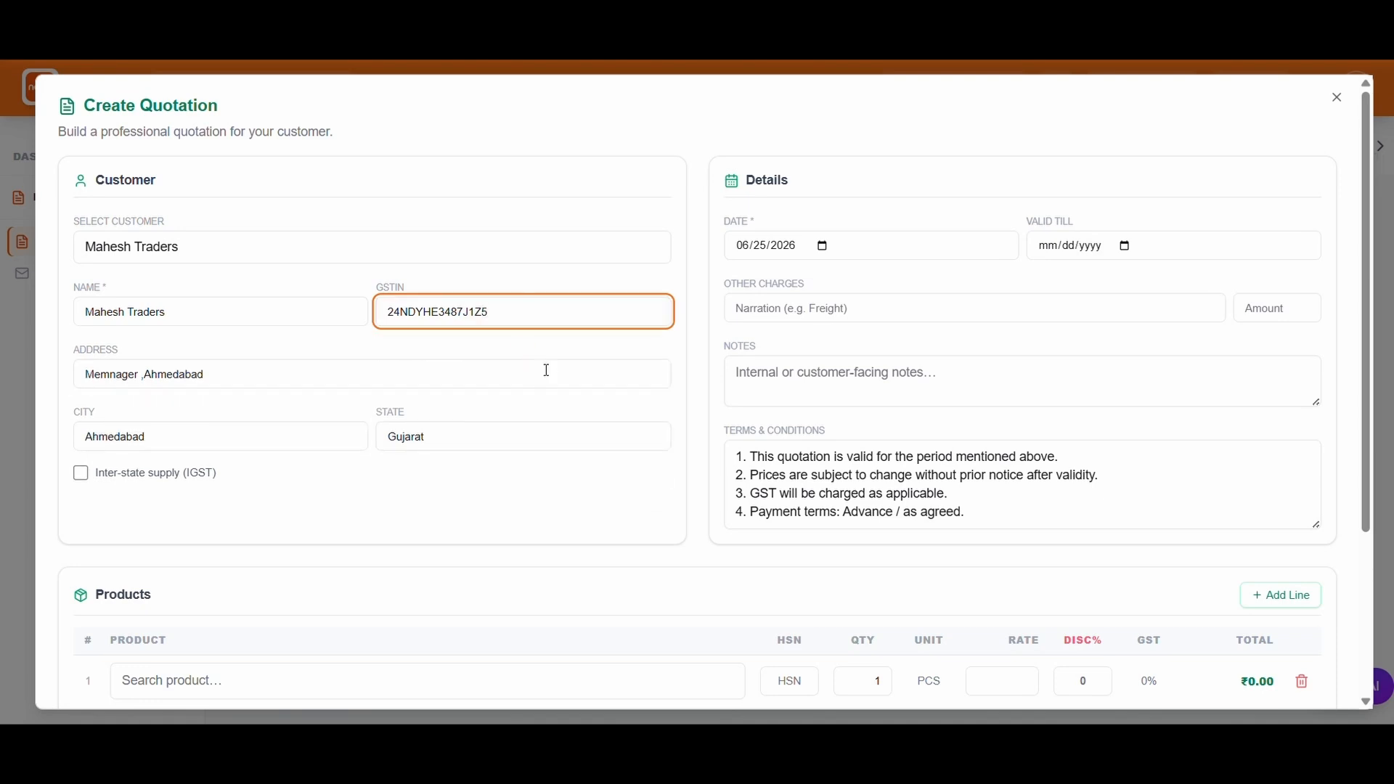
click(458, 522)
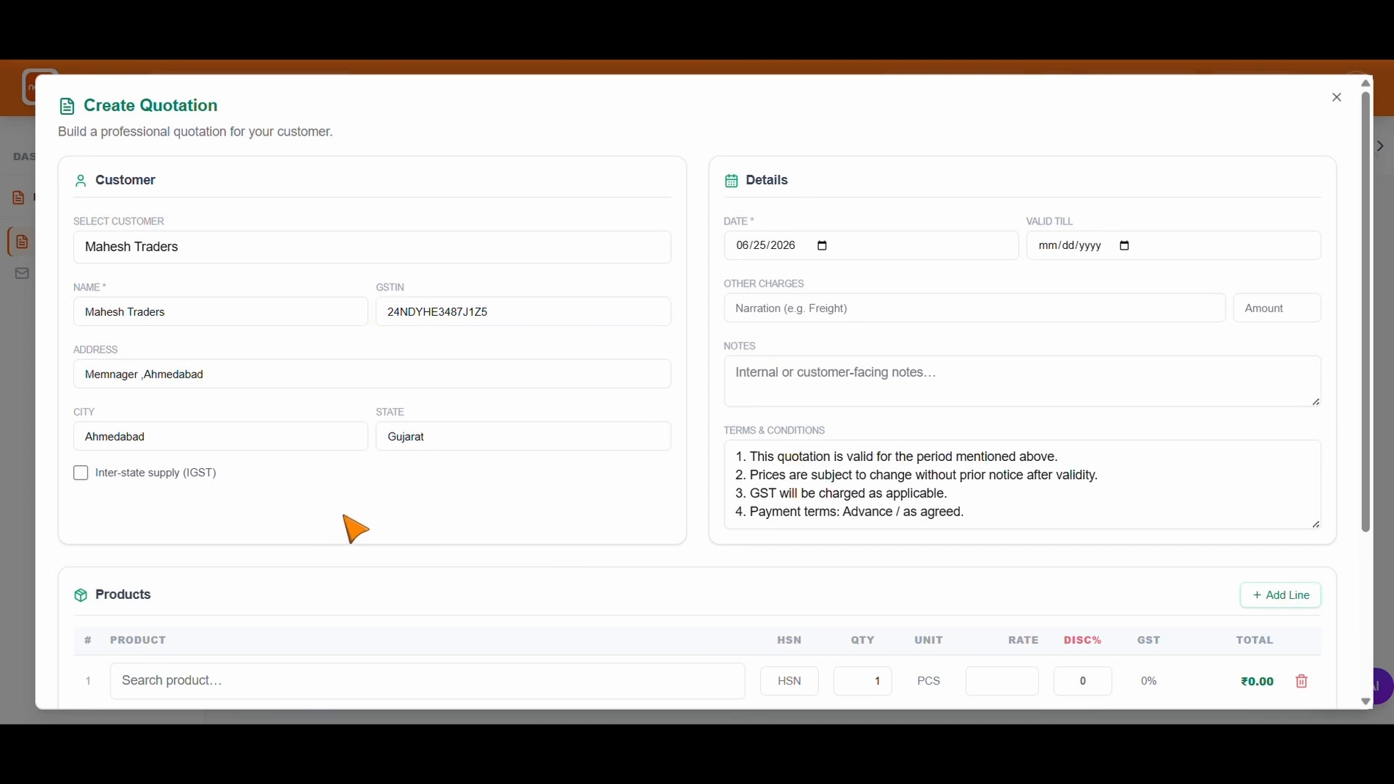
Set the quotation's valid-till date to 07/01/2026.
scroll(344, 517, down, 1)
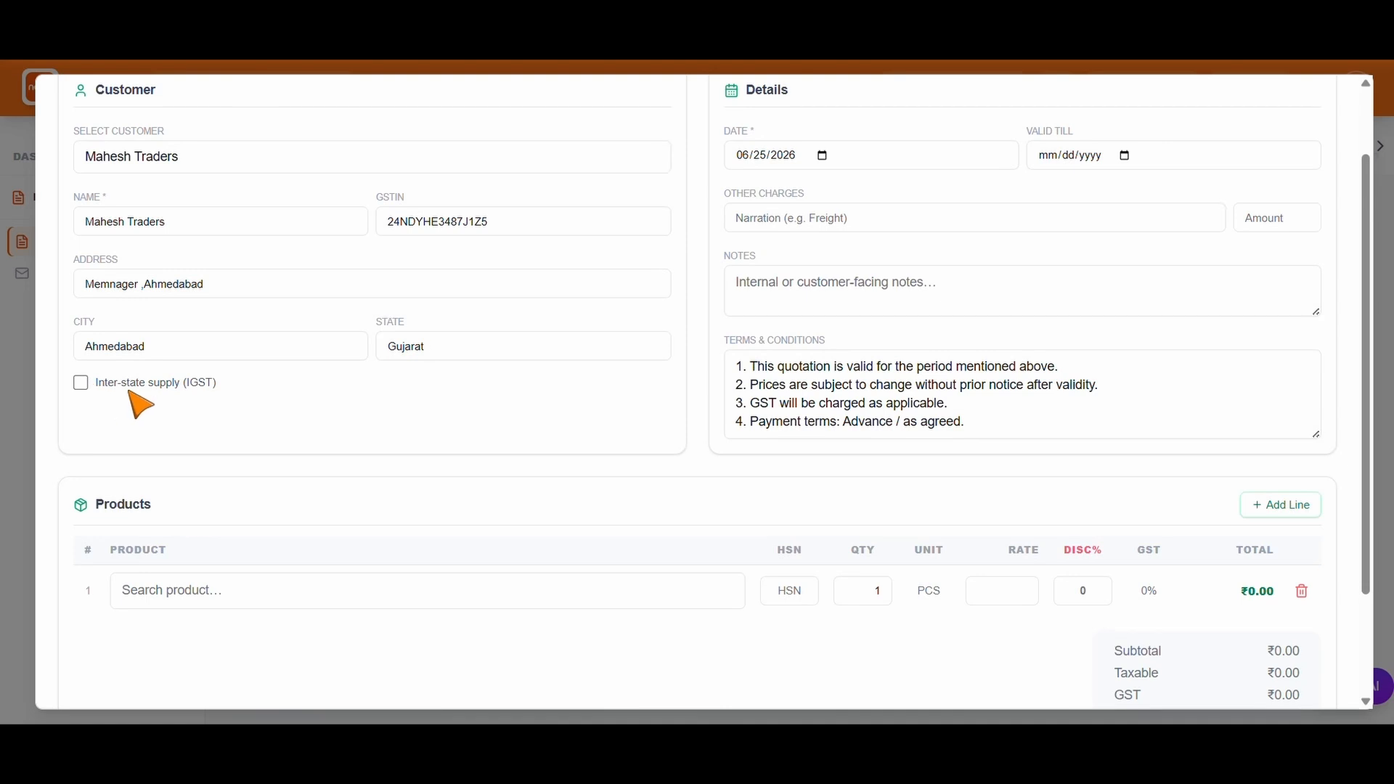
scroll(130, 395, up, 1)
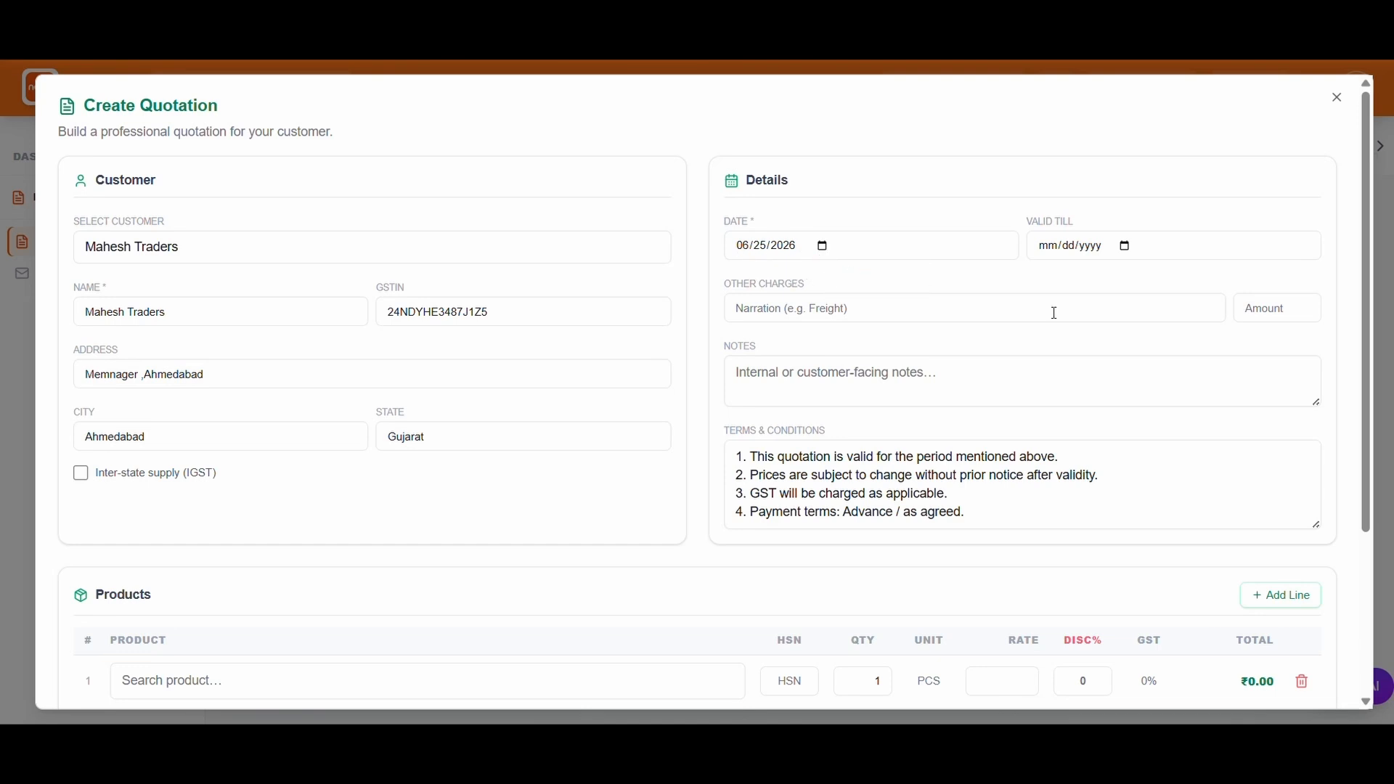
click(1124, 246)
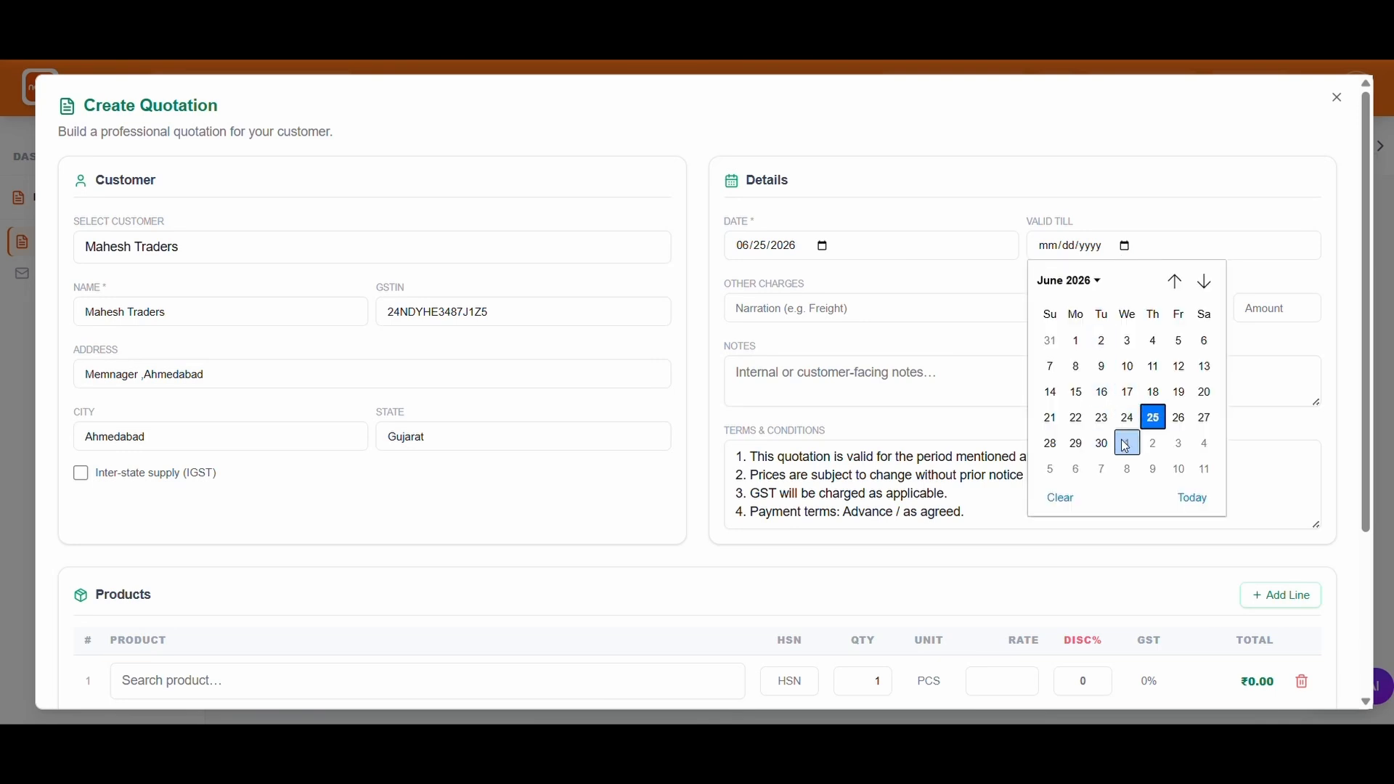
click(1128, 444)
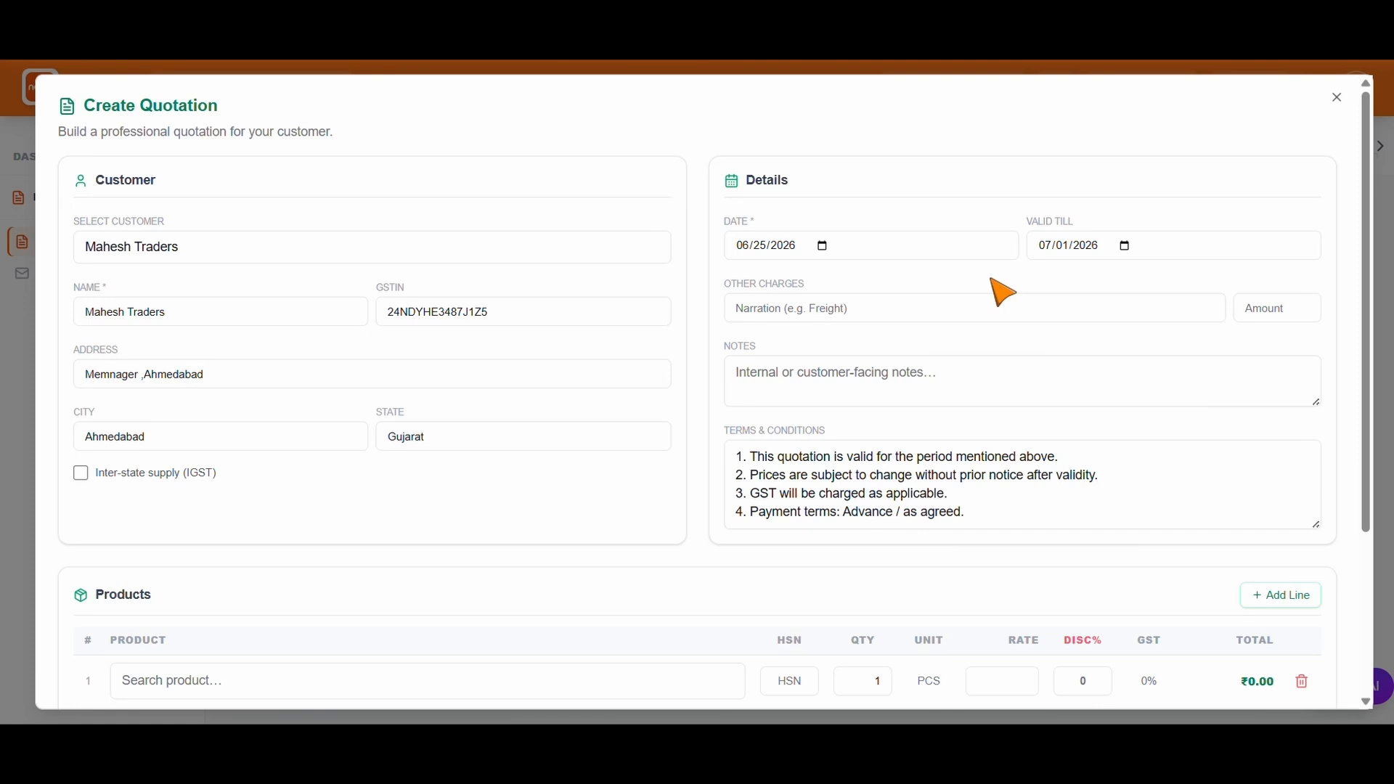
Add an other charge with the narration "loading" and the amount 1500, and check the quotation totals.
click(862, 315)
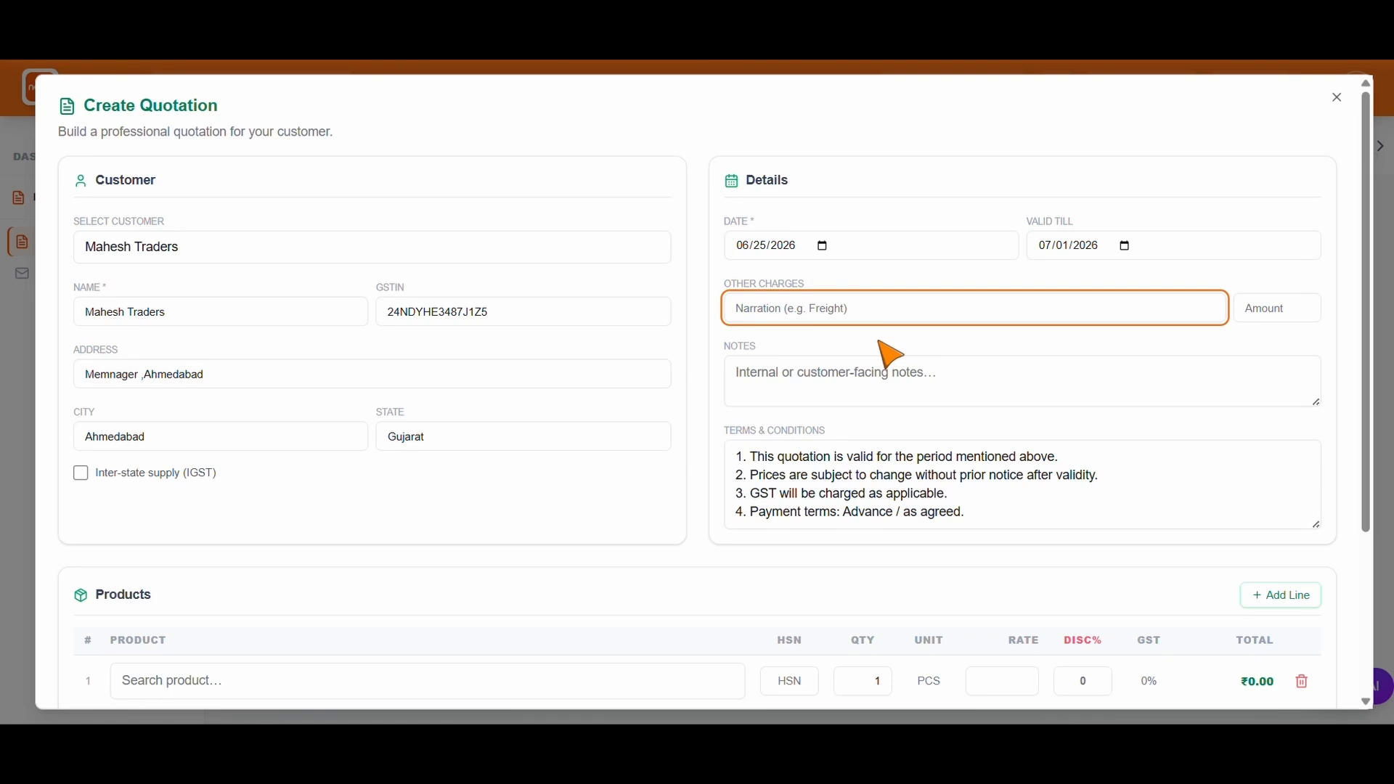
text(loading)
click(1287, 304)
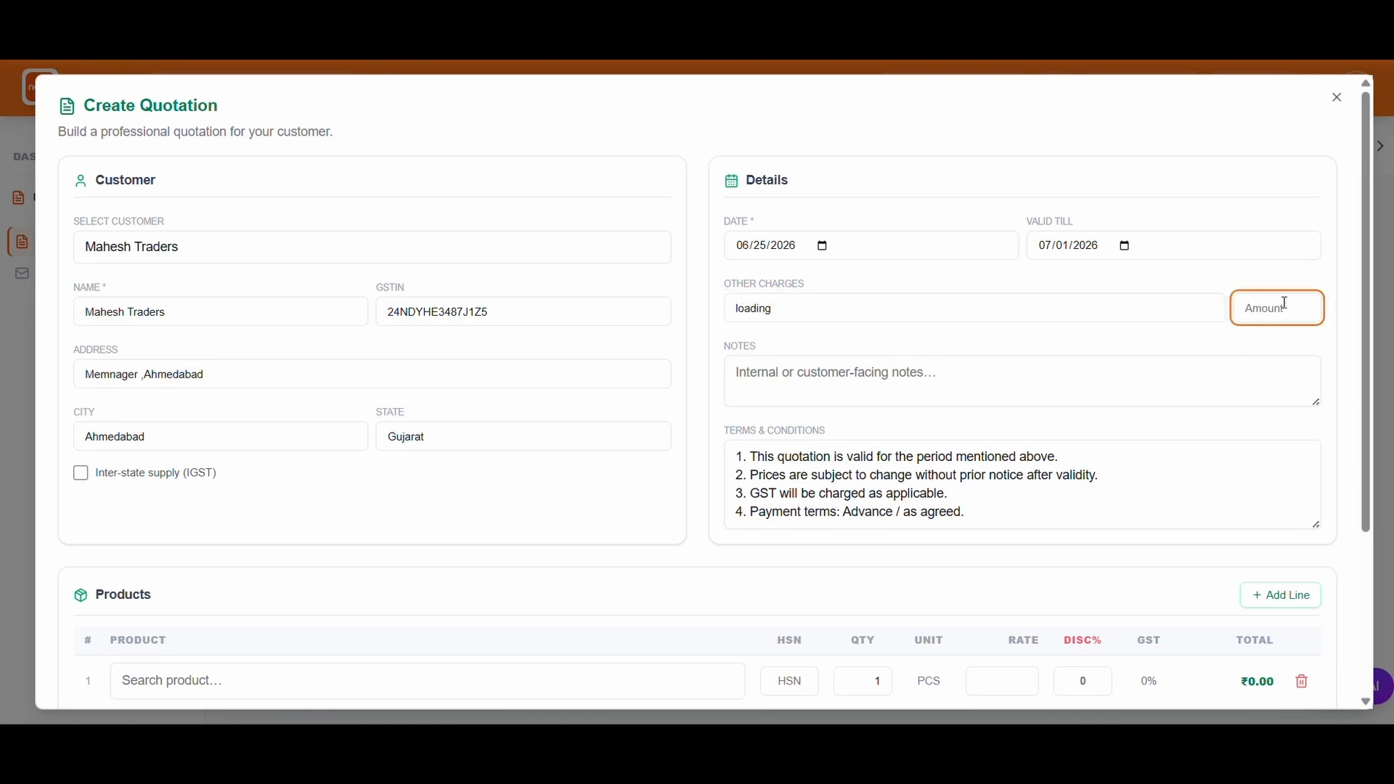
text(1500)
scroll(1263, 508, down, 4)
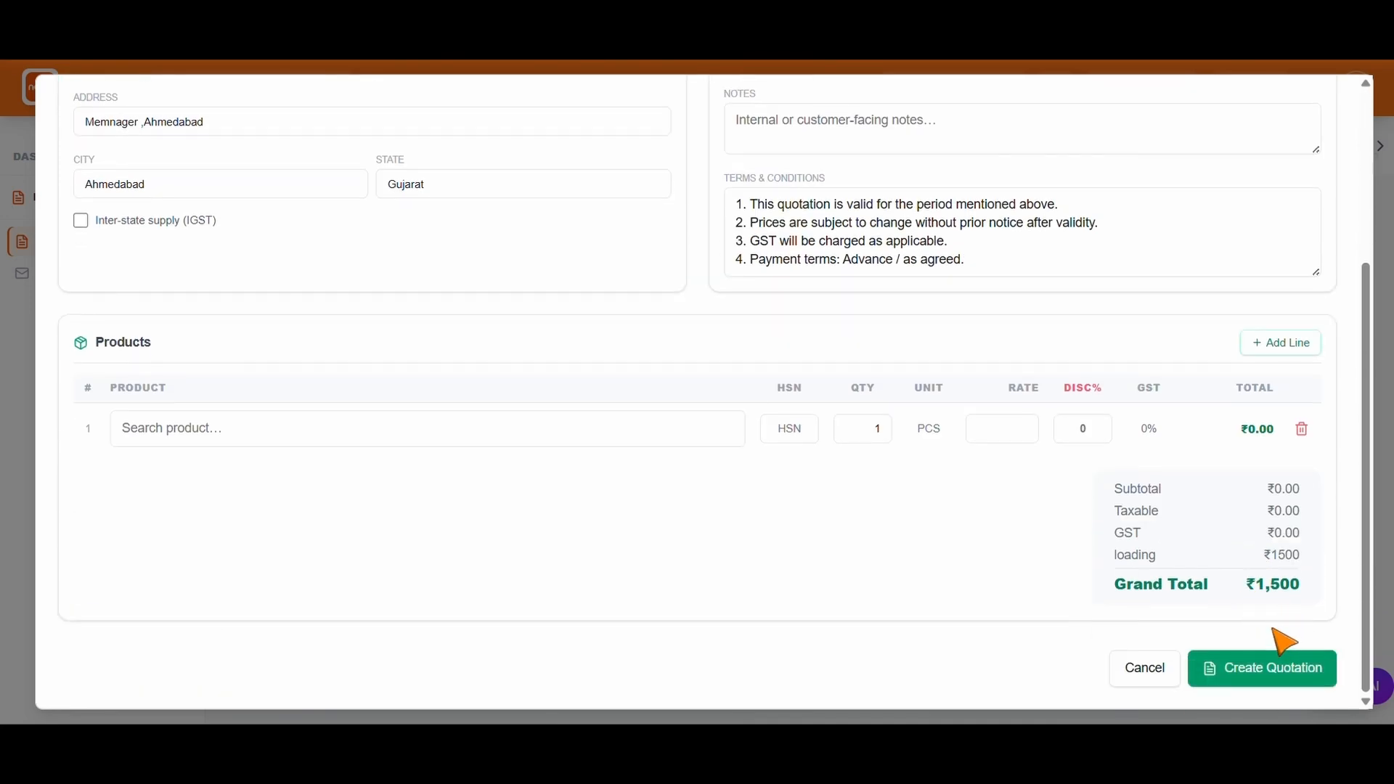
scroll(1137, 562, up, 4)
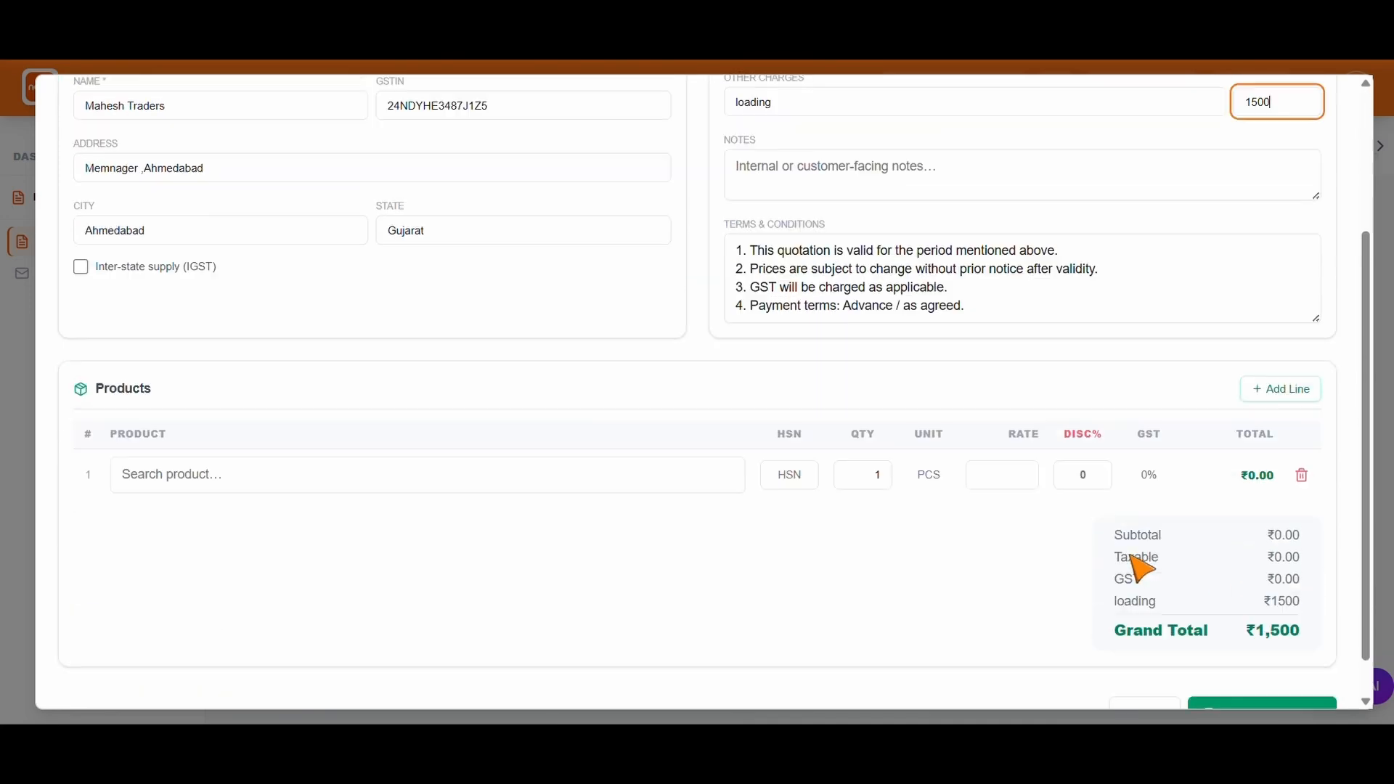
click(895, 384)
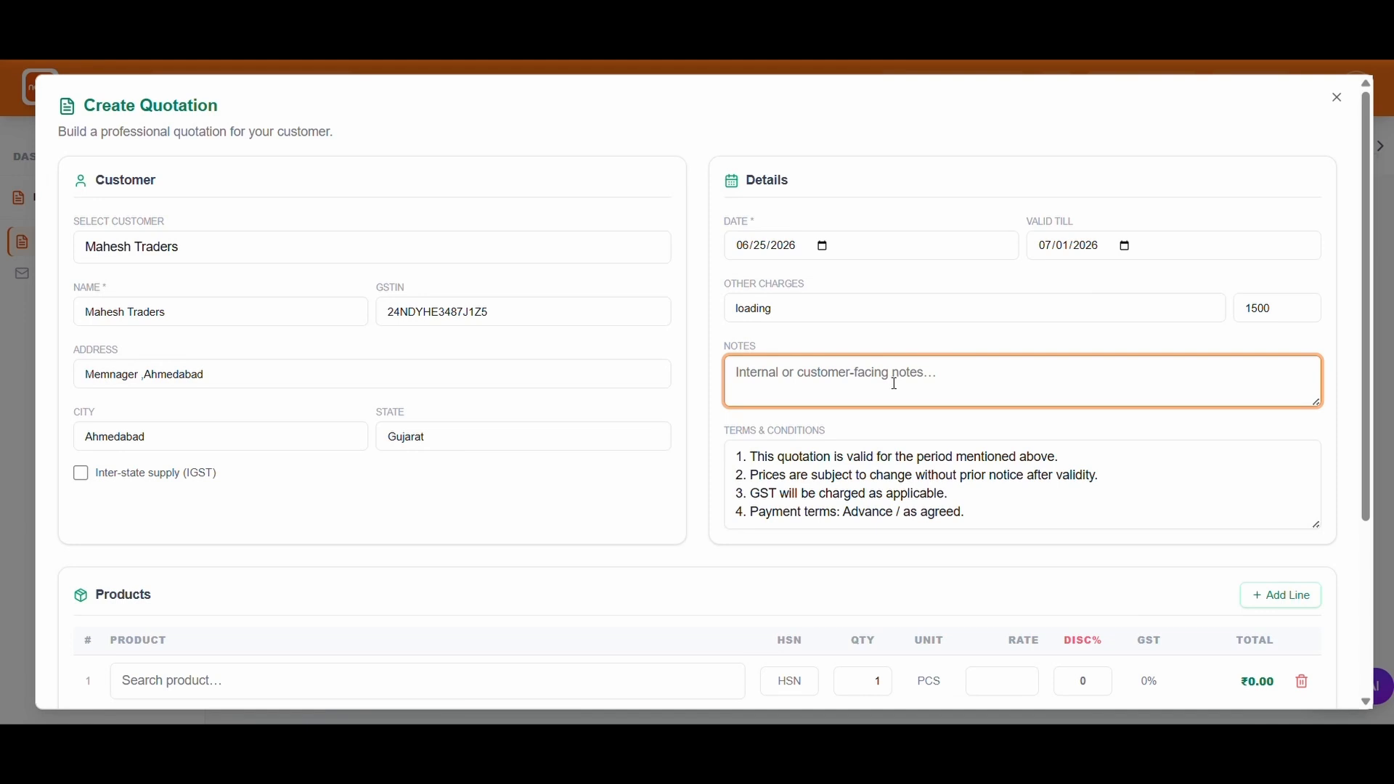
scroll(1051, 398, down, 1)
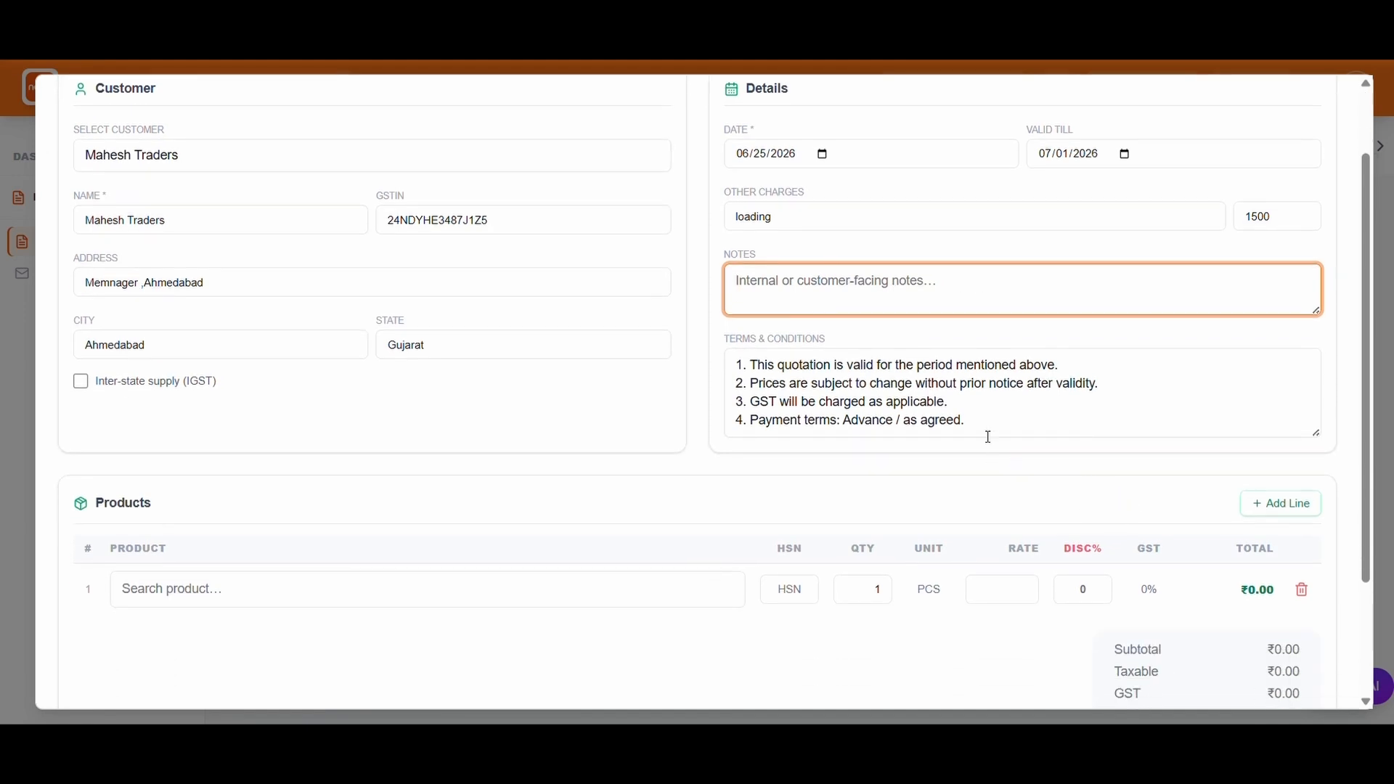
scroll(990, 464, down, 1)
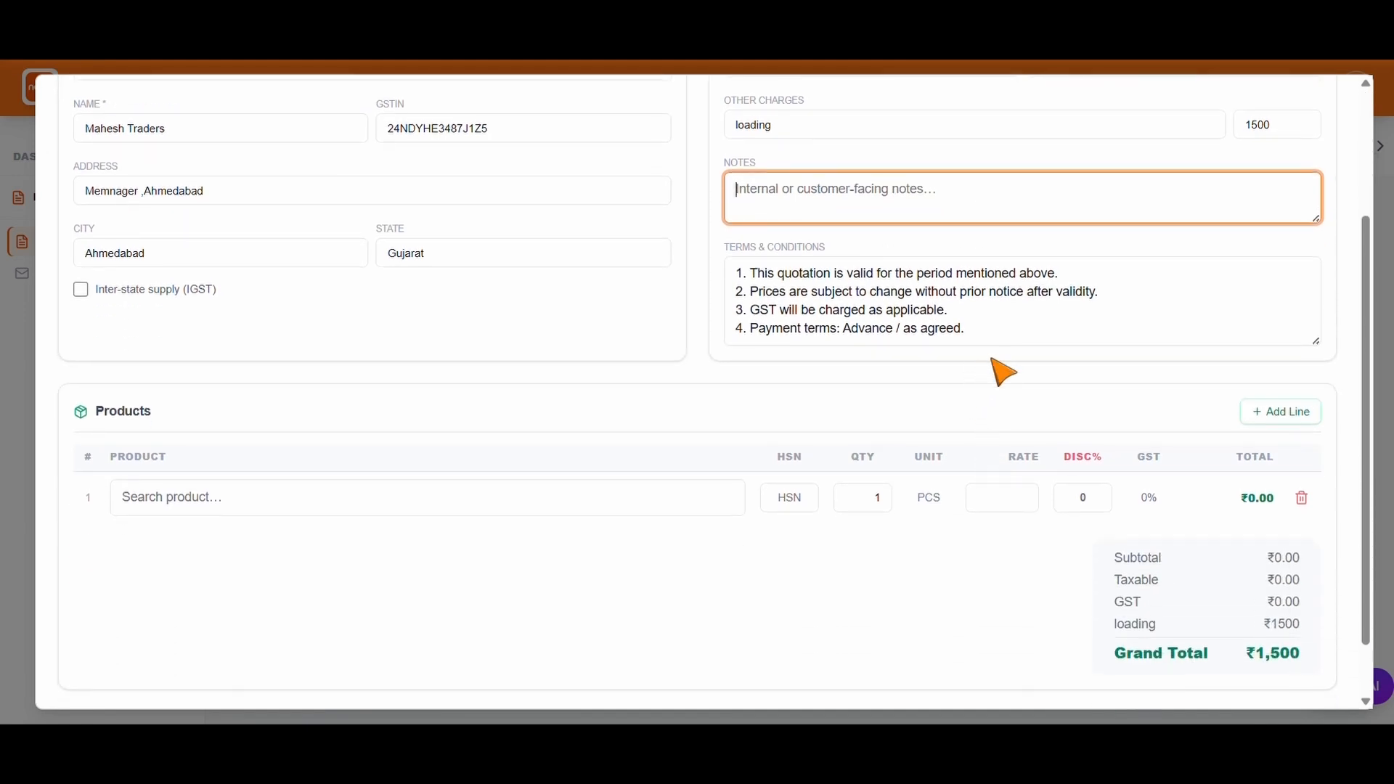
click(978, 369)
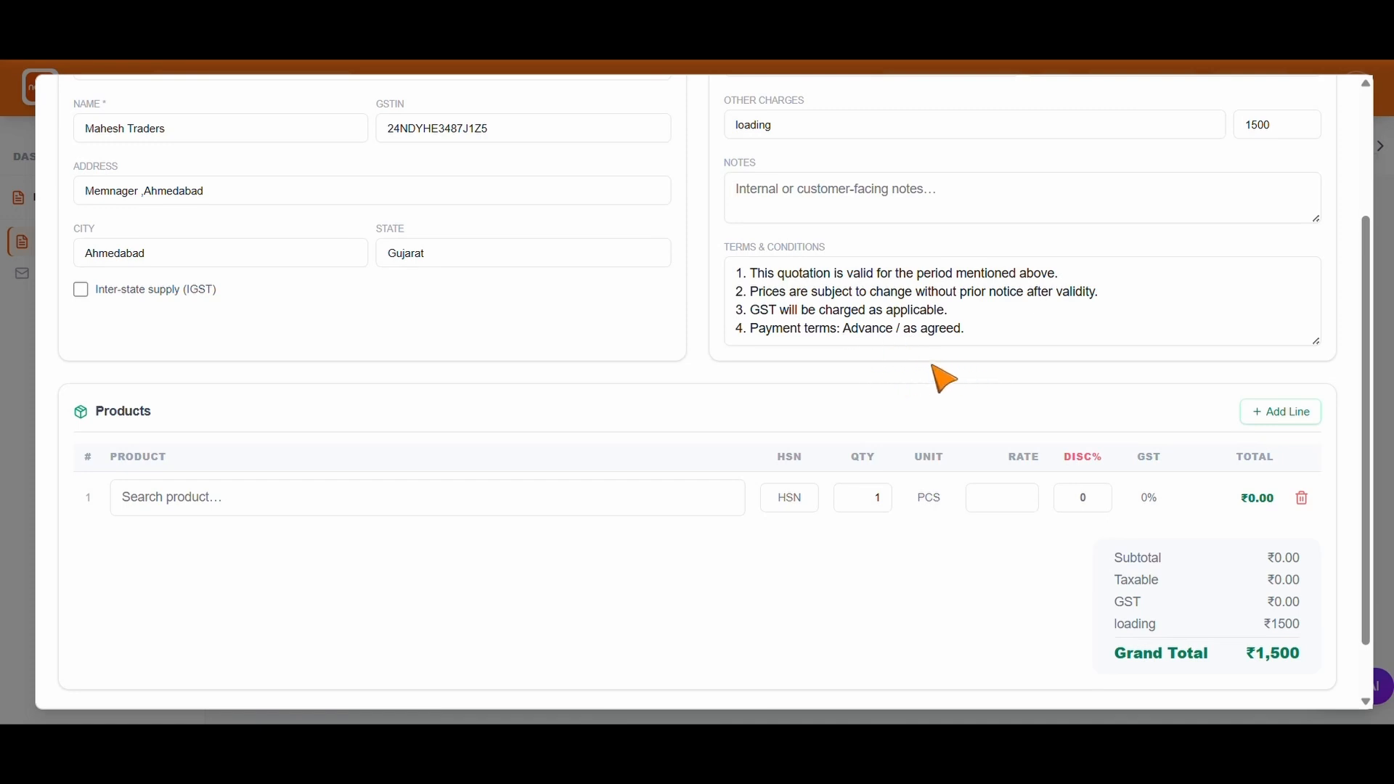
Add PROD-NAF-050 - Naffo Product 50 to the first product line with a quantity of 100.
scroll(578, 431, down, 1)
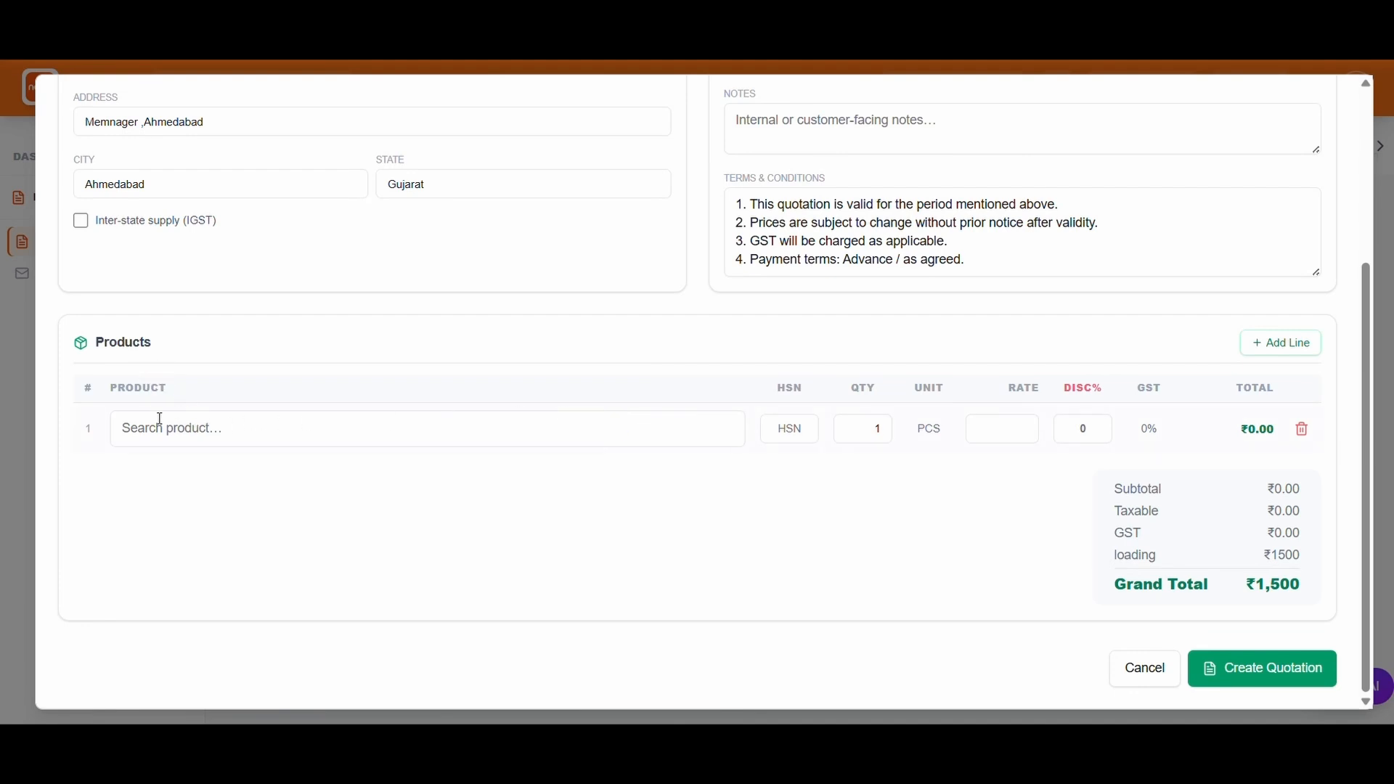
click(225, 431)
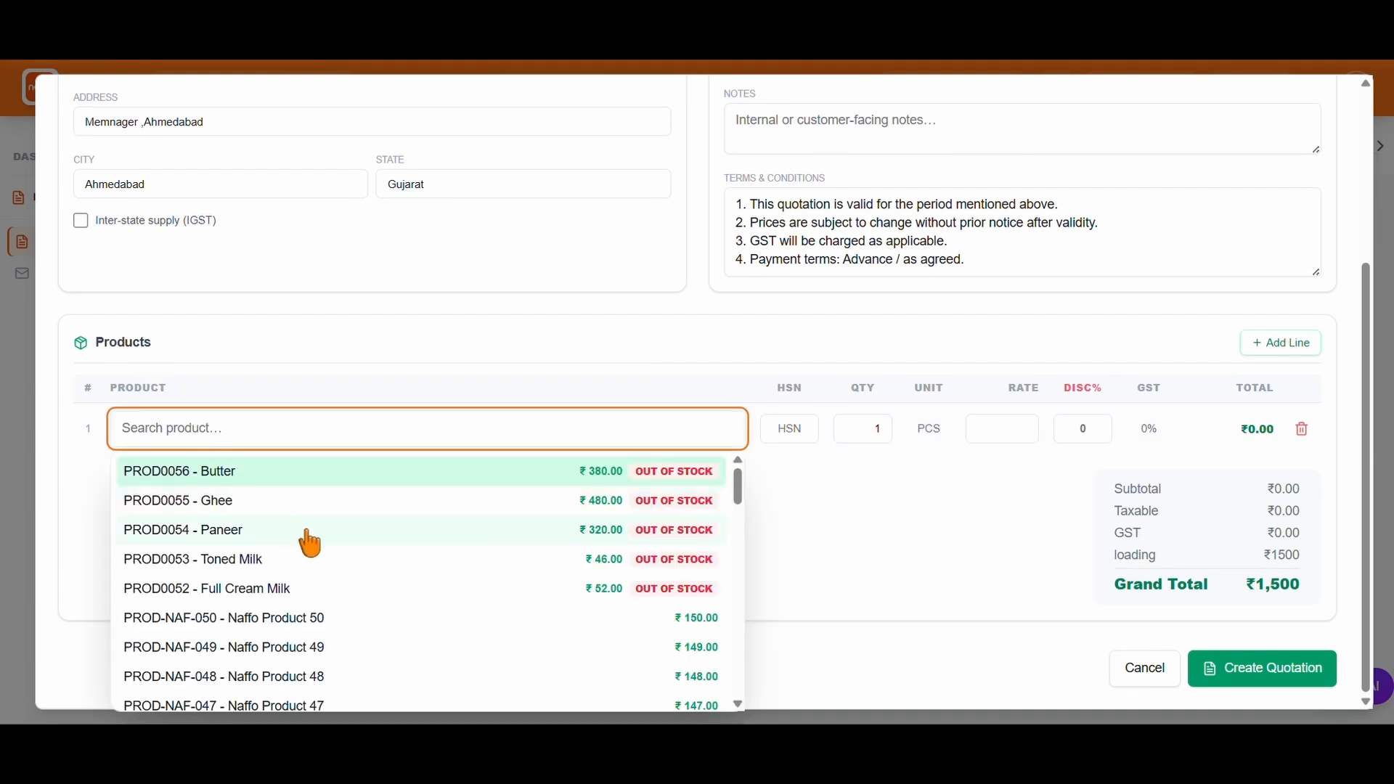
click(316, 624)
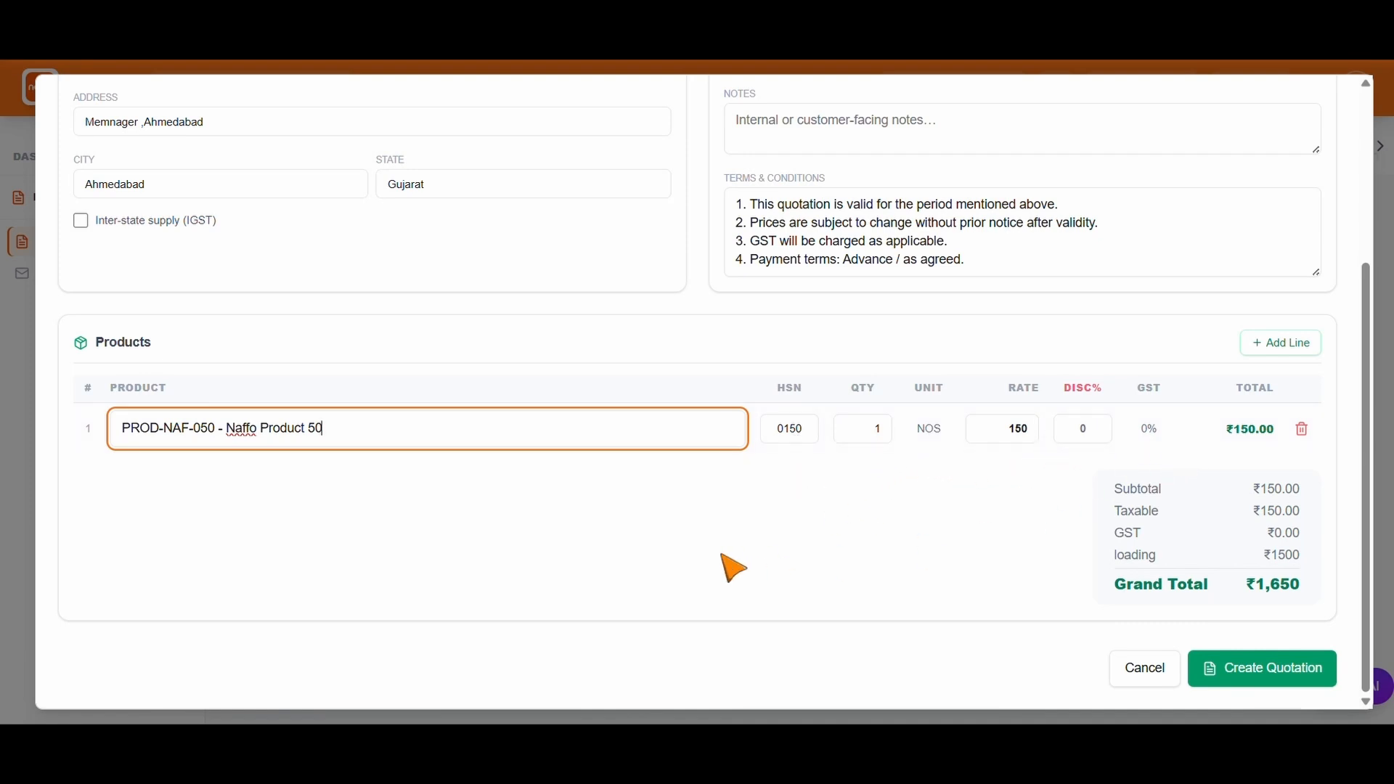
click(890, 428)
text(00)
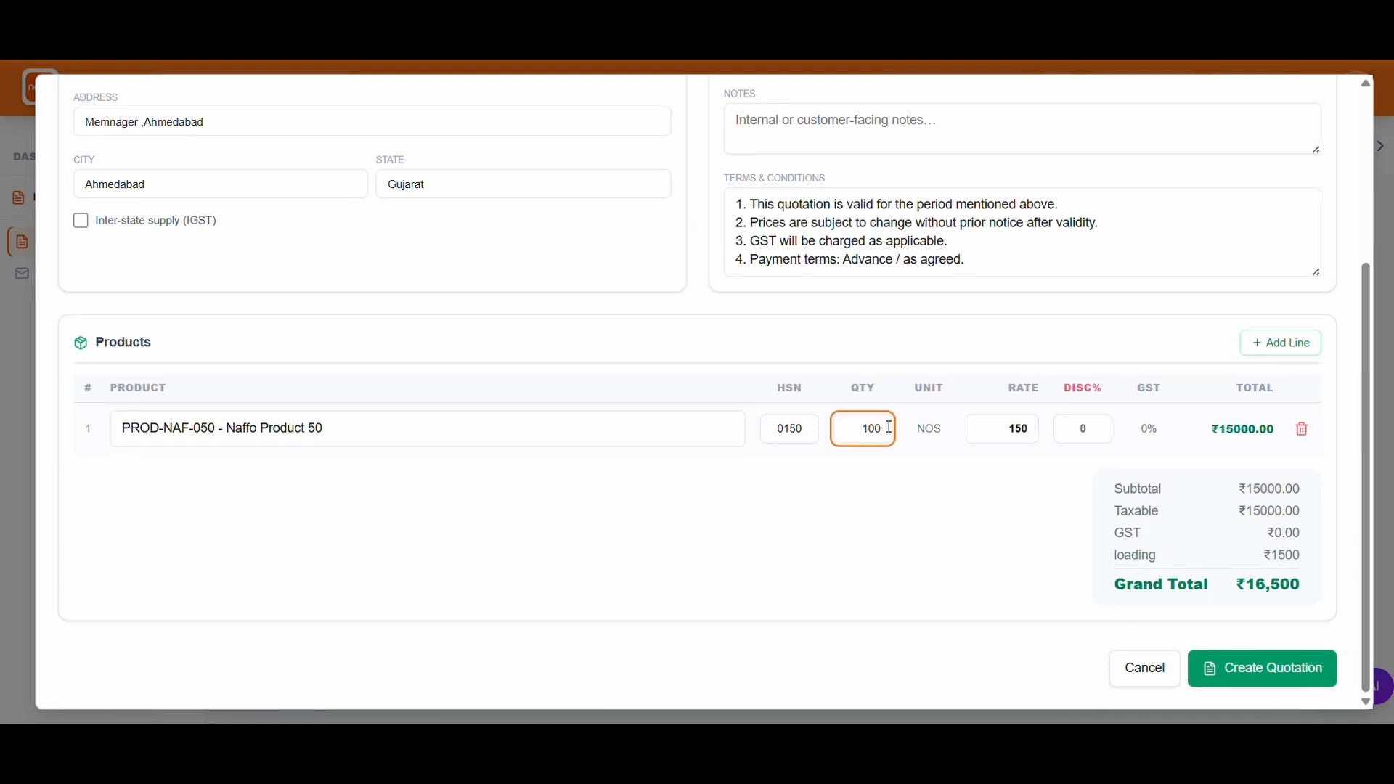
Set the product line's discount to 10% and create the quotation.
click(1086, 427)
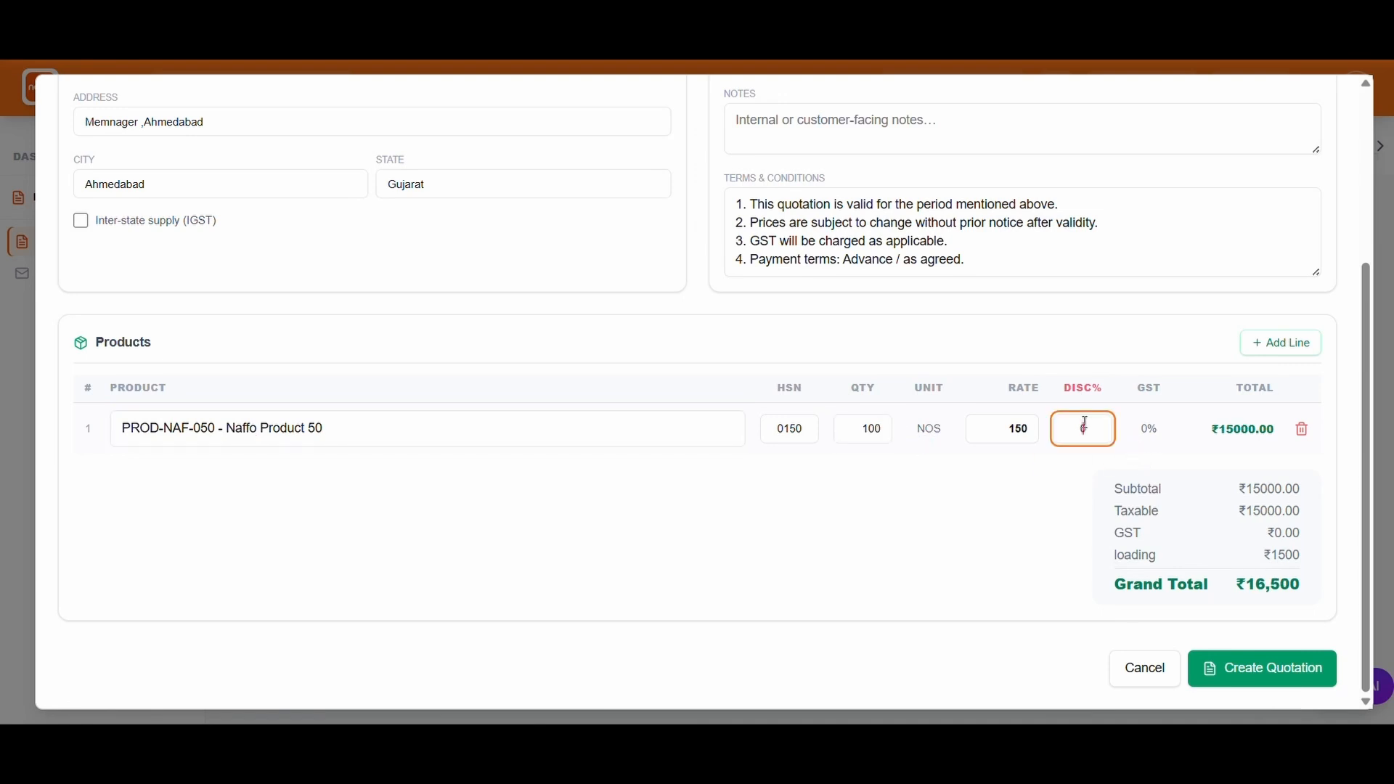
text(10)
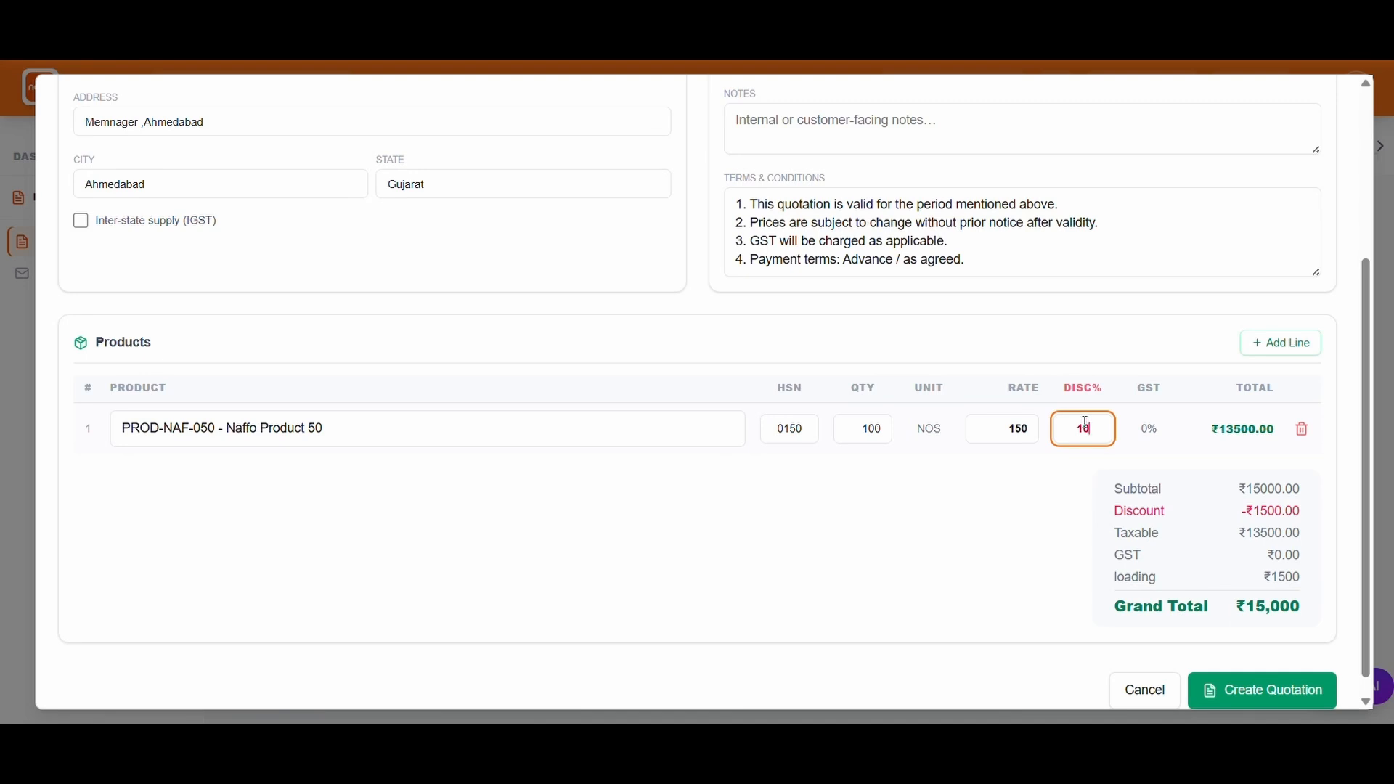
click(1026, 529)
scroll(1083, 535, down, 1)
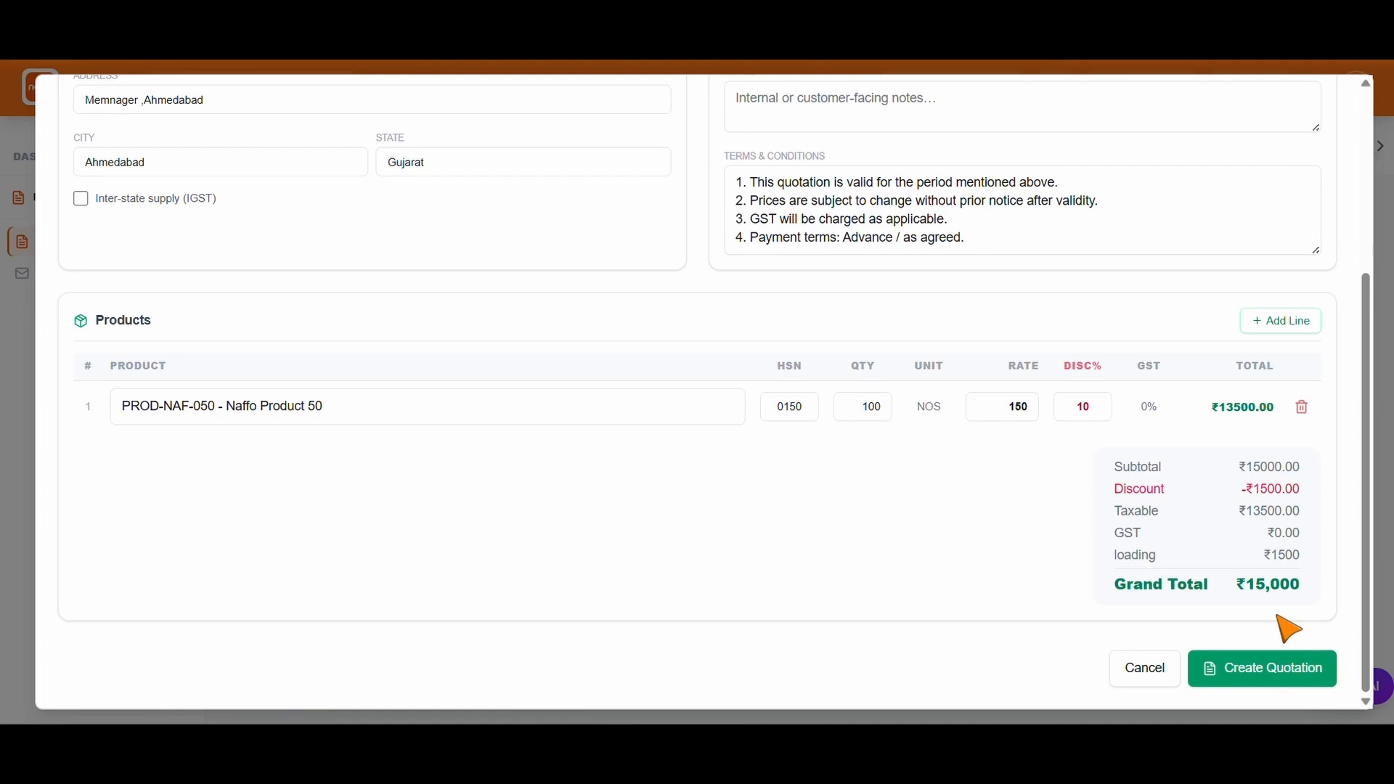
click(1264, 679)
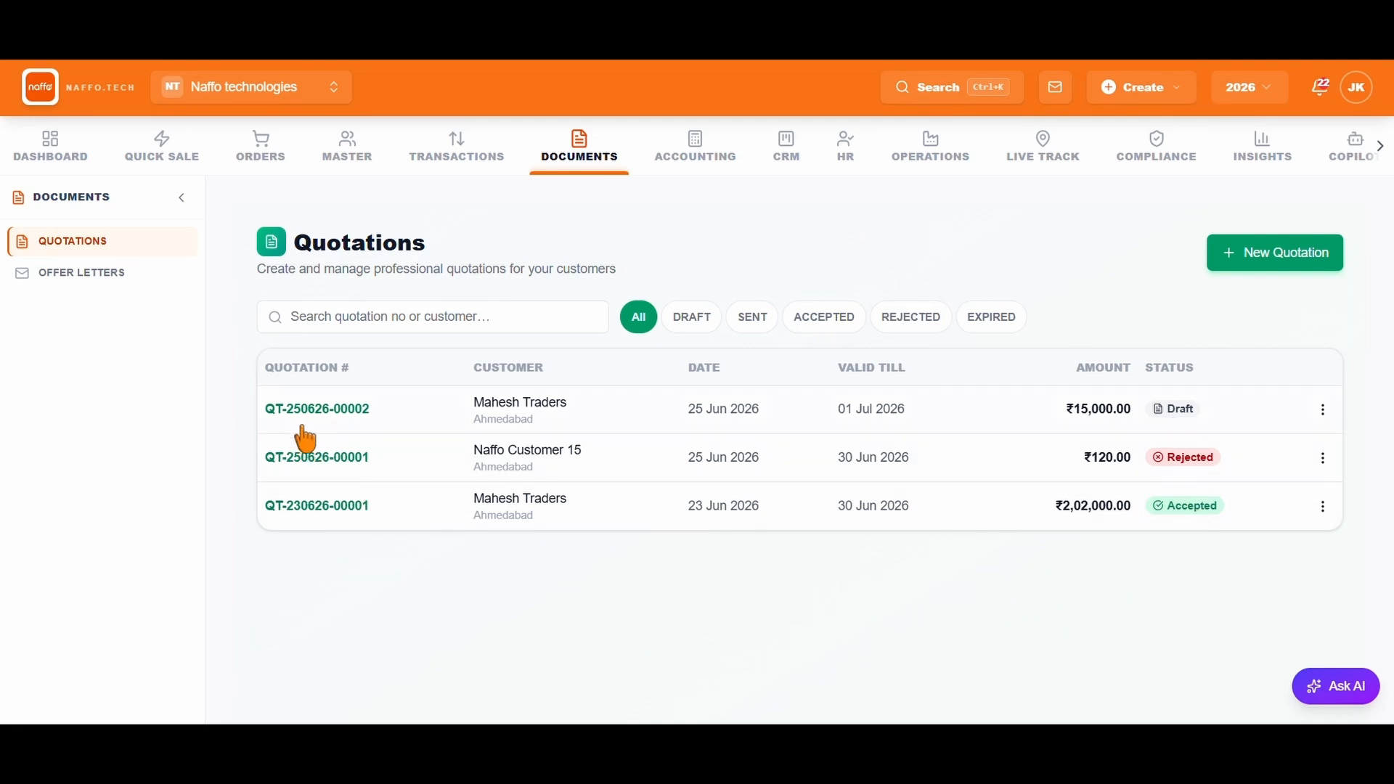
Mark the new draft quotation for Mahesh Traders as sent, and reopen it briefly to review its details.
click(524, 426)
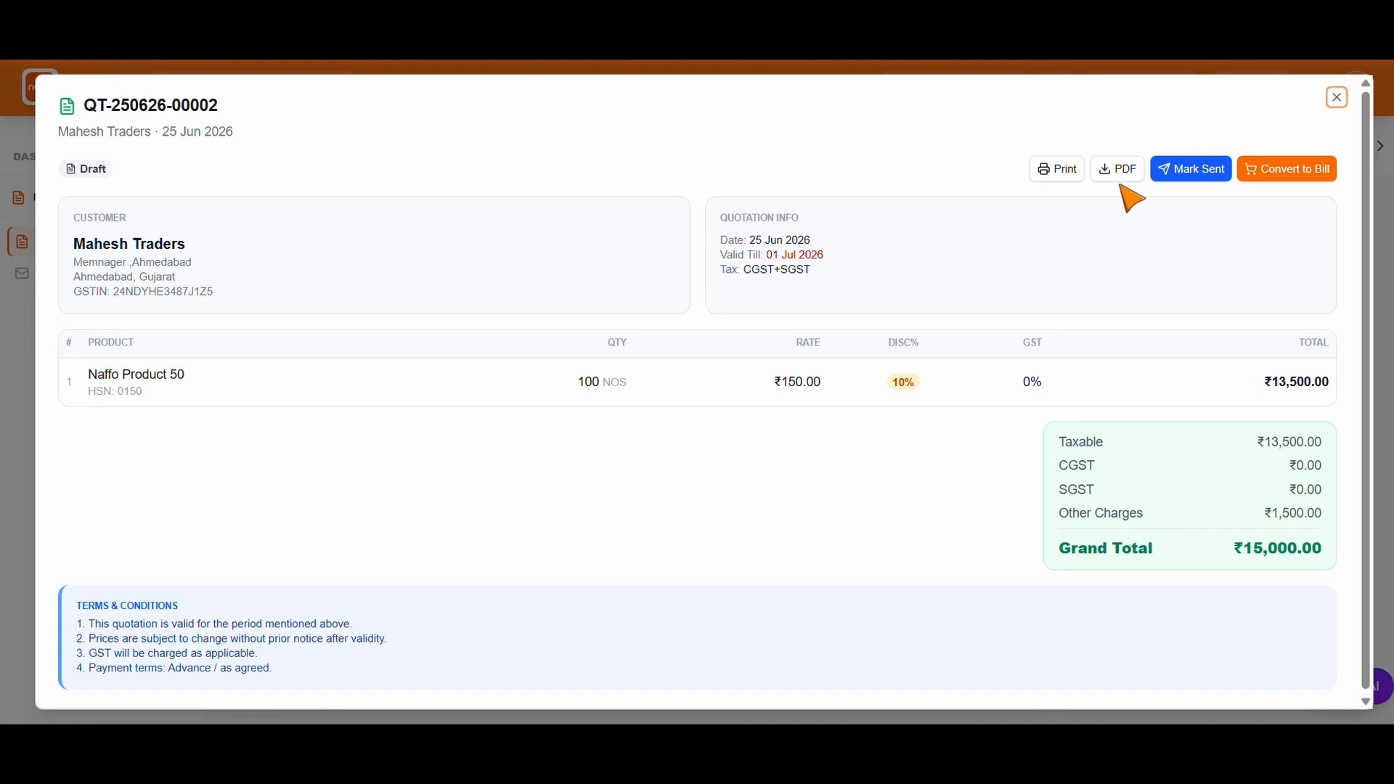
click(1191, 175)
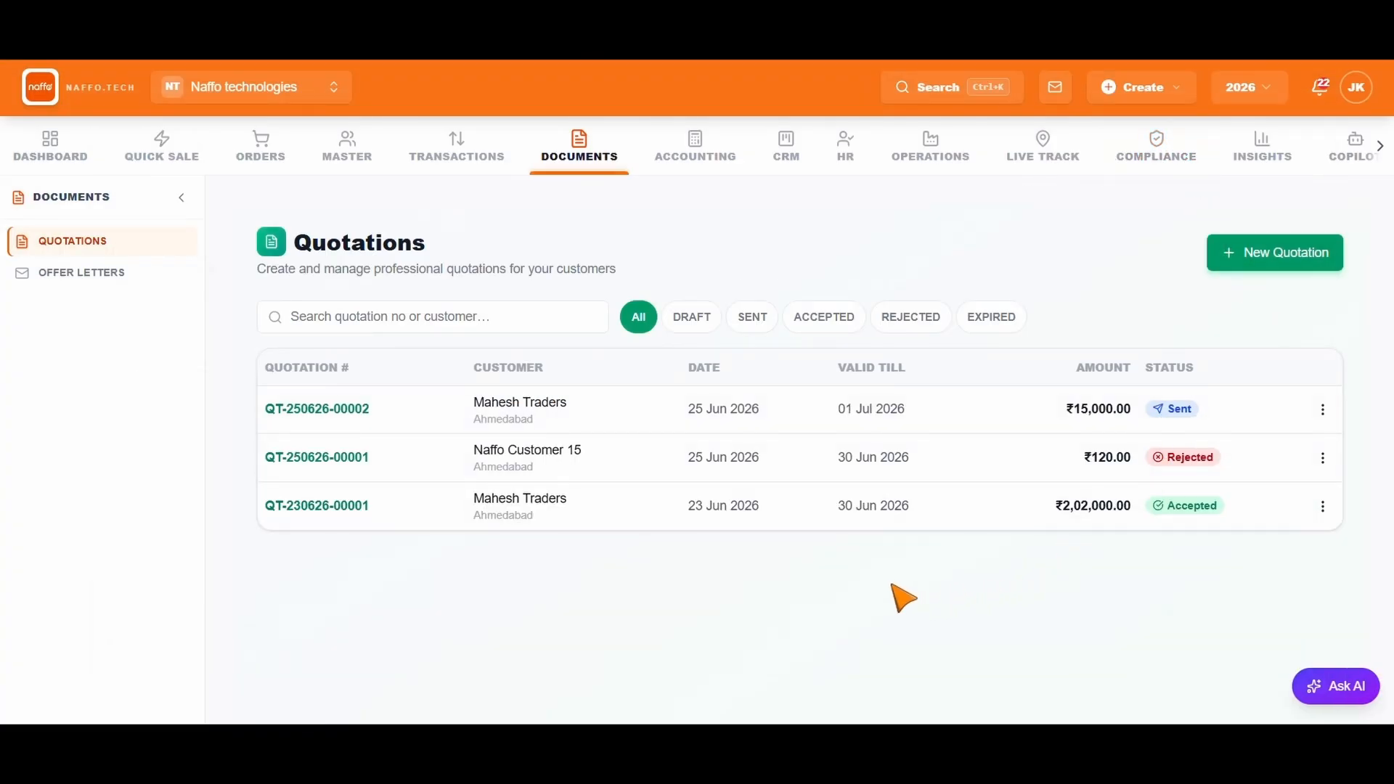
click(990, 407)
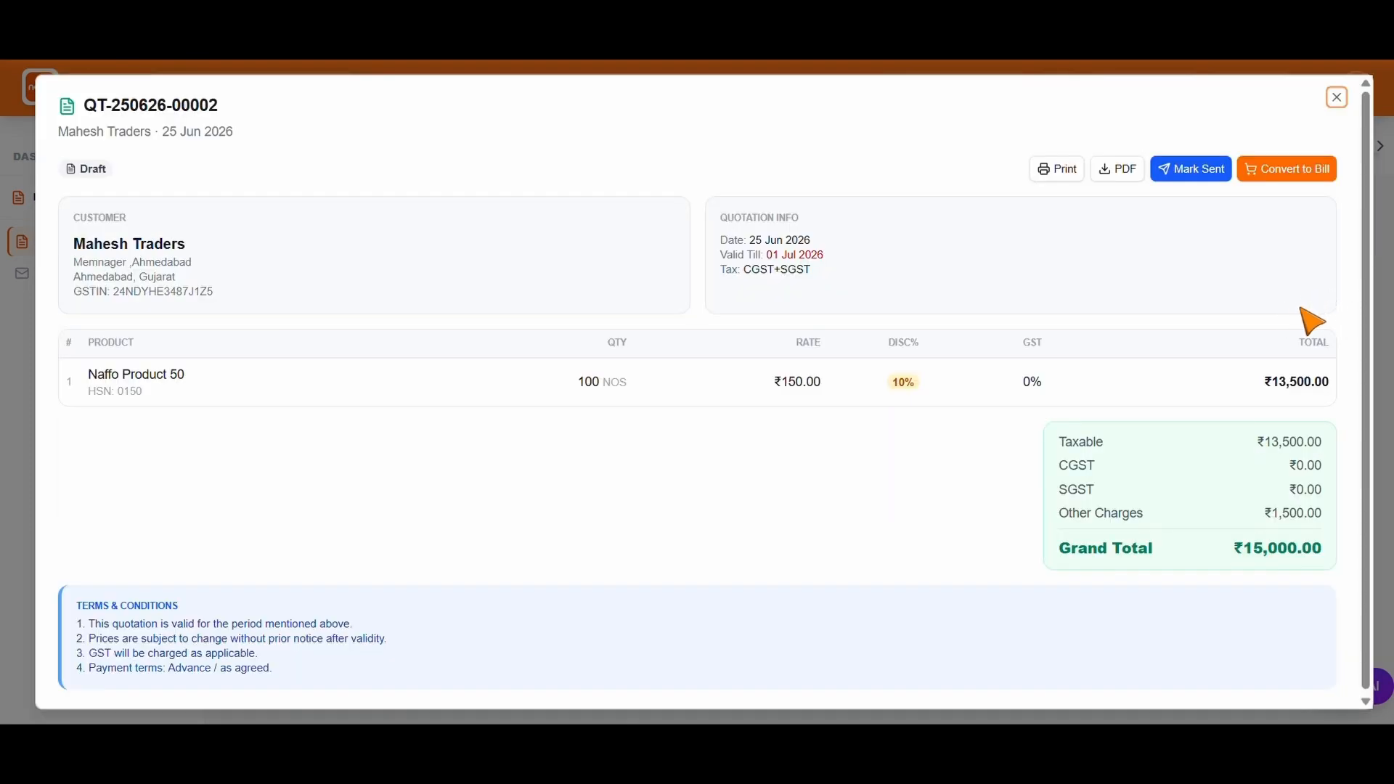
click(1337, 97)
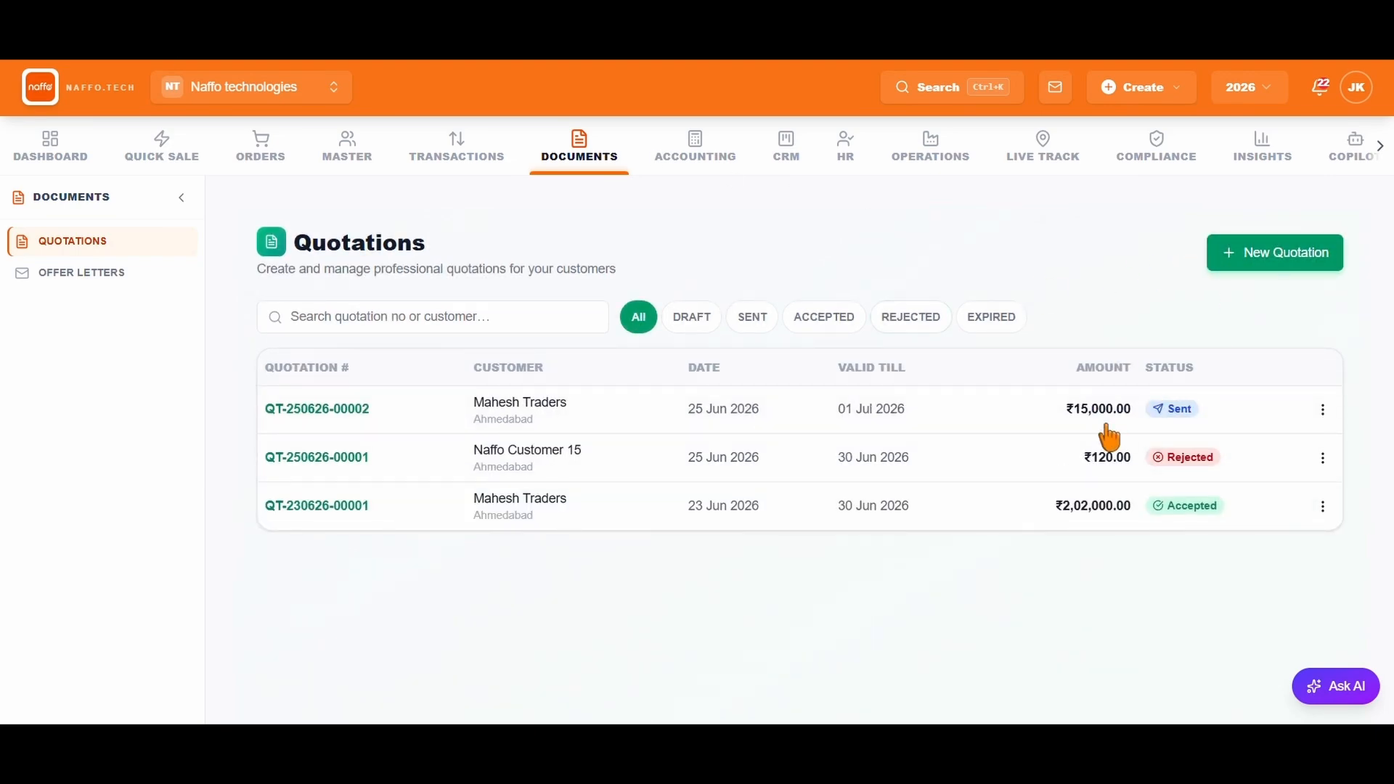
Accept the sent Mahesh Traders quotation, convert it to a sales bill and open the sale invoices list.
click(1048, 407)
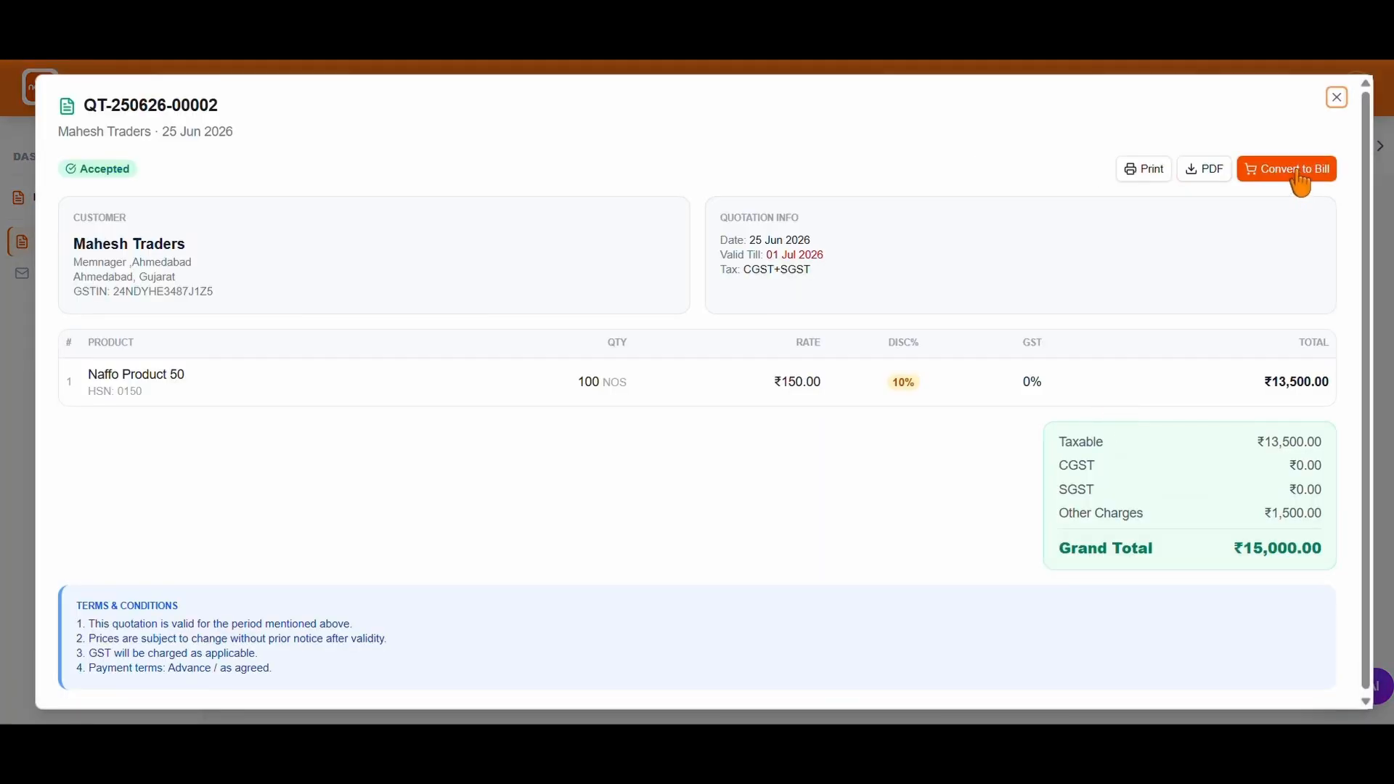
click(1297, 180)
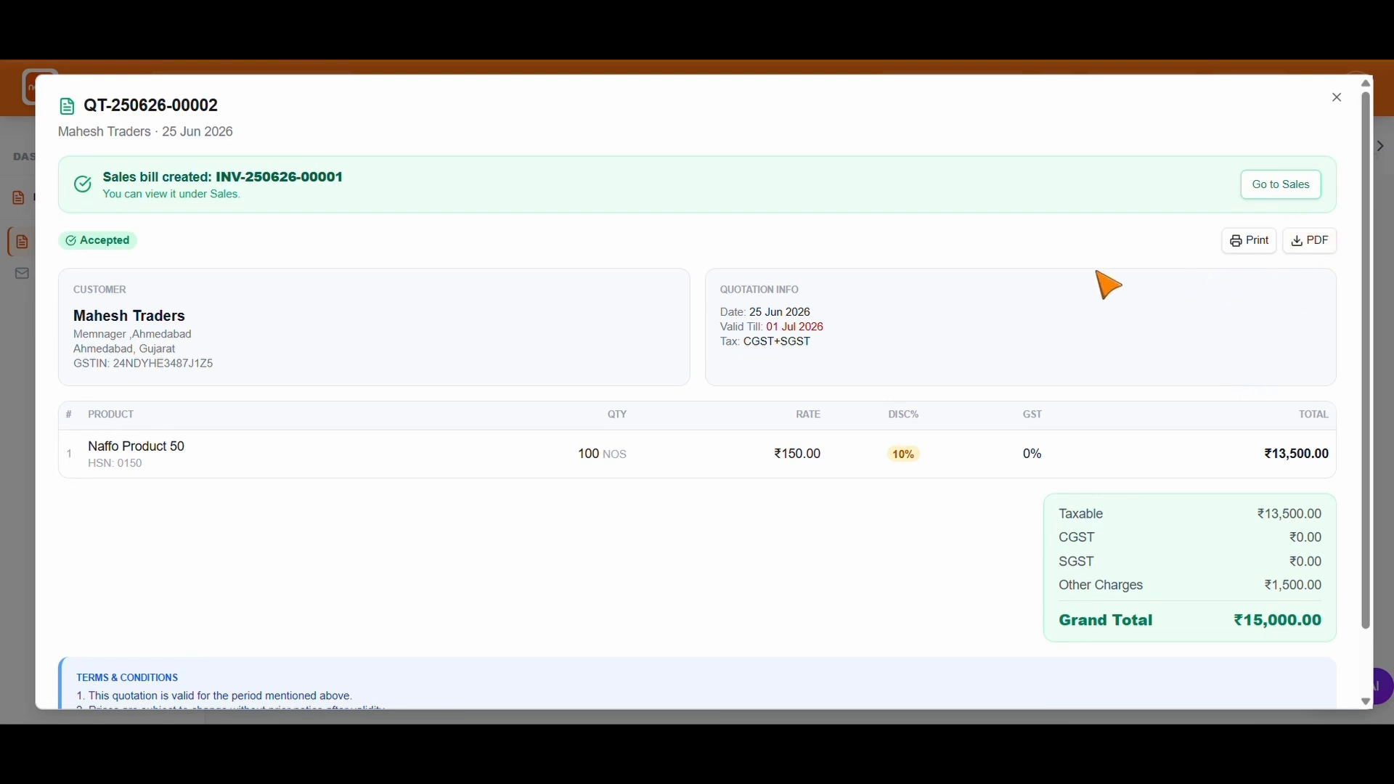
click(1309, 185)
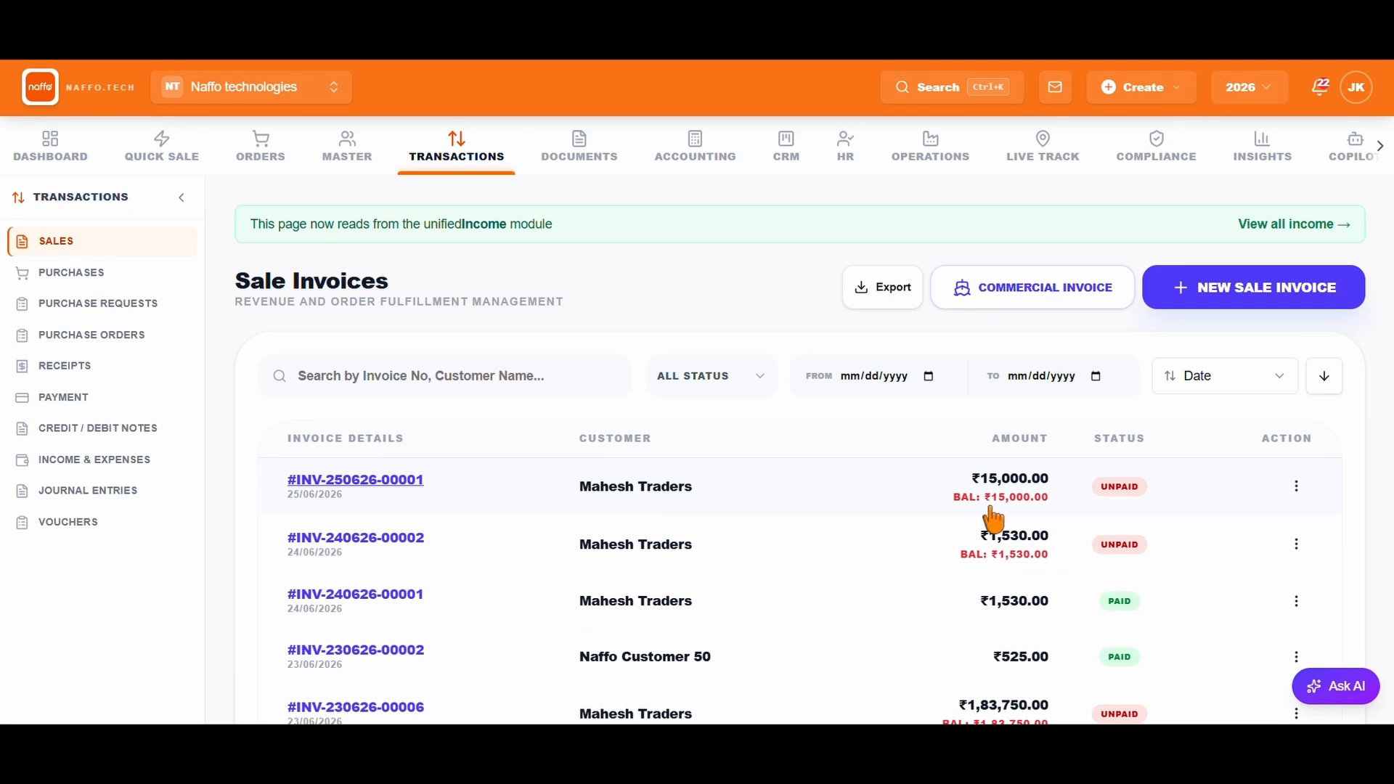
Return to the documents section and start a new job offer letter.
click(594, 167)
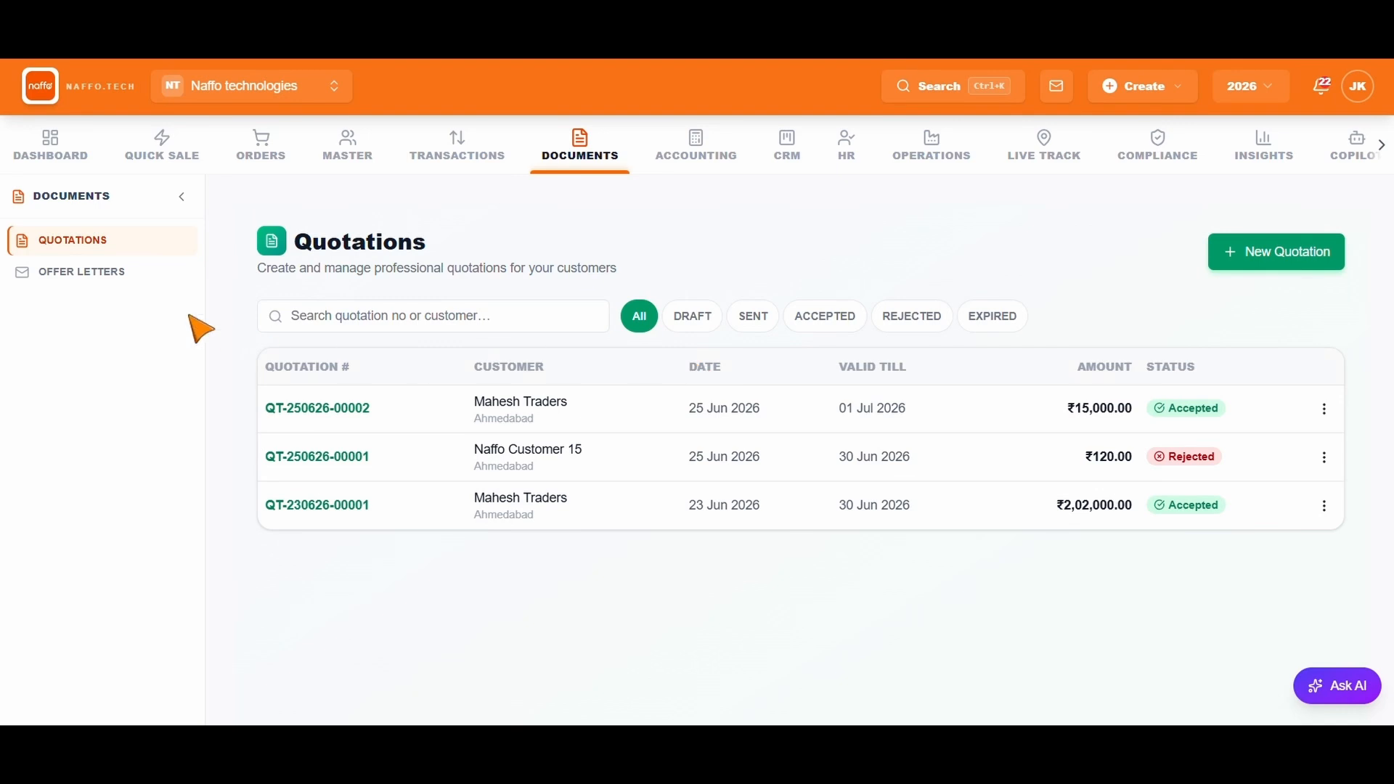
click(45, 286)
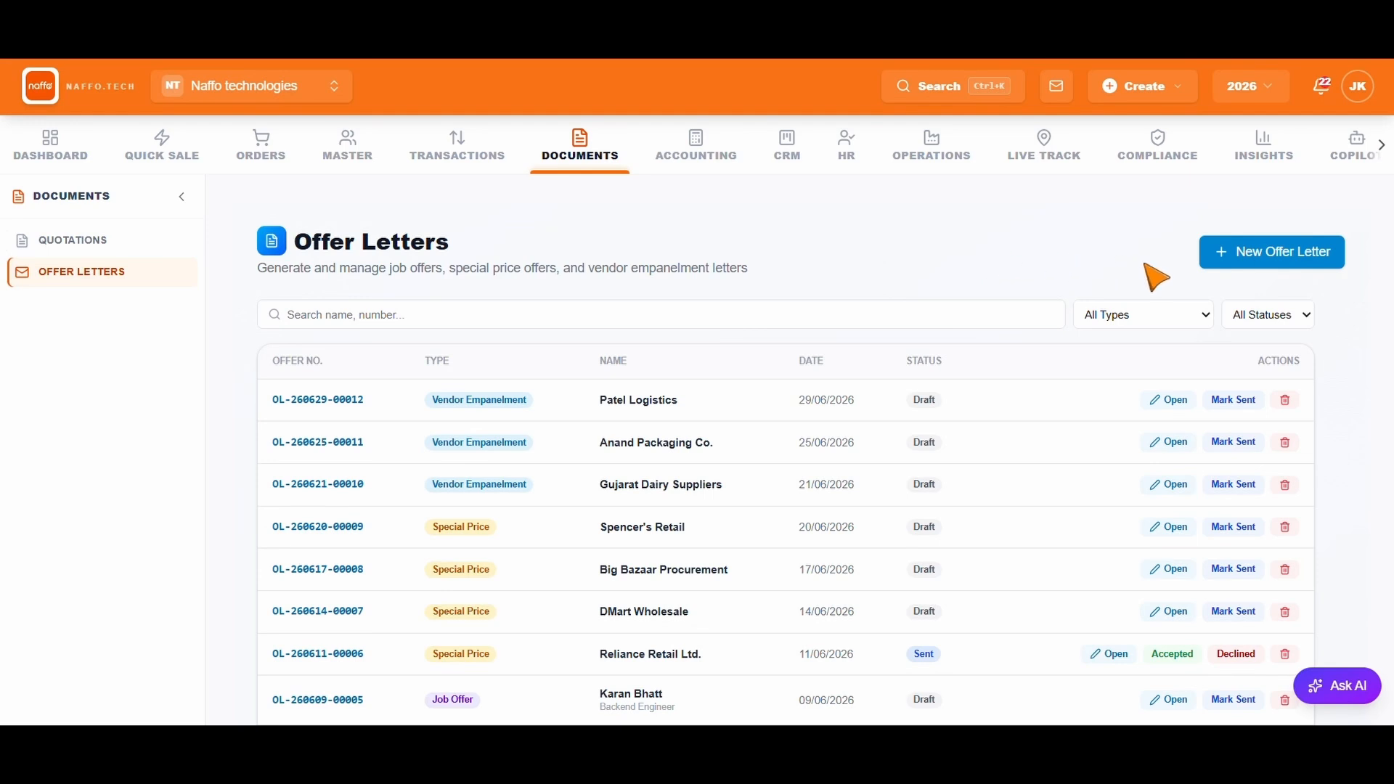
click(1248, 269)
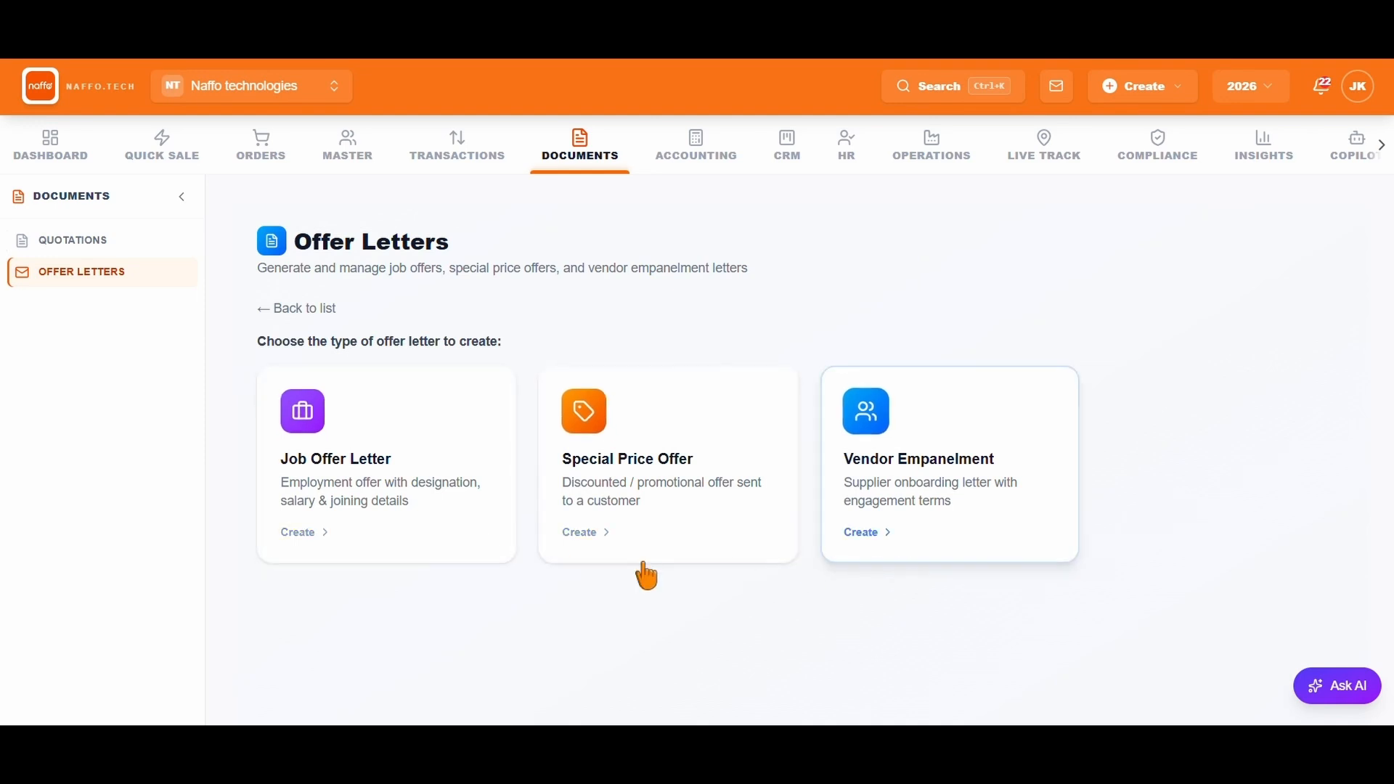
click(383, 538)
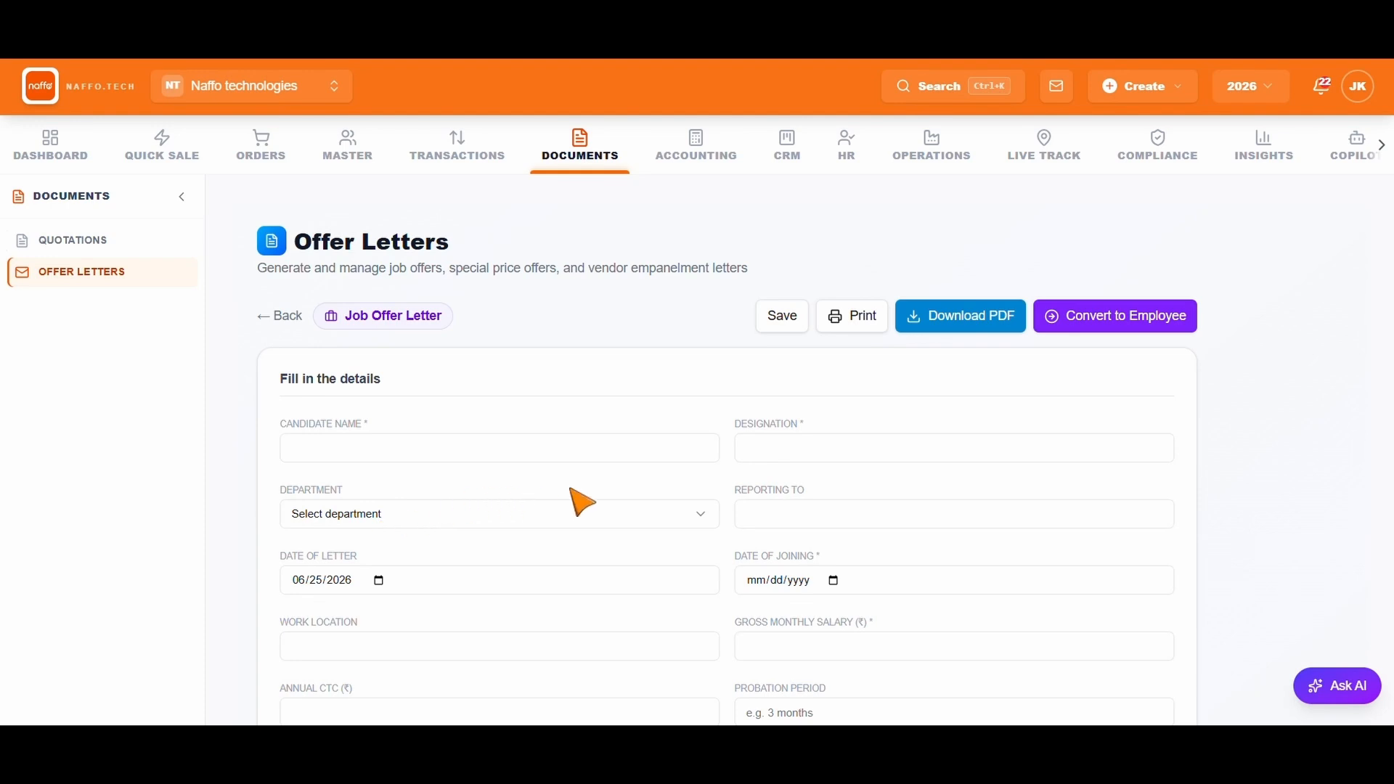
Fill in the job offer with designation Manager, department Engineering, joining date 07/01/2026 and a gross monthly salary of 15000.
scroll(596, 501, down, 1)
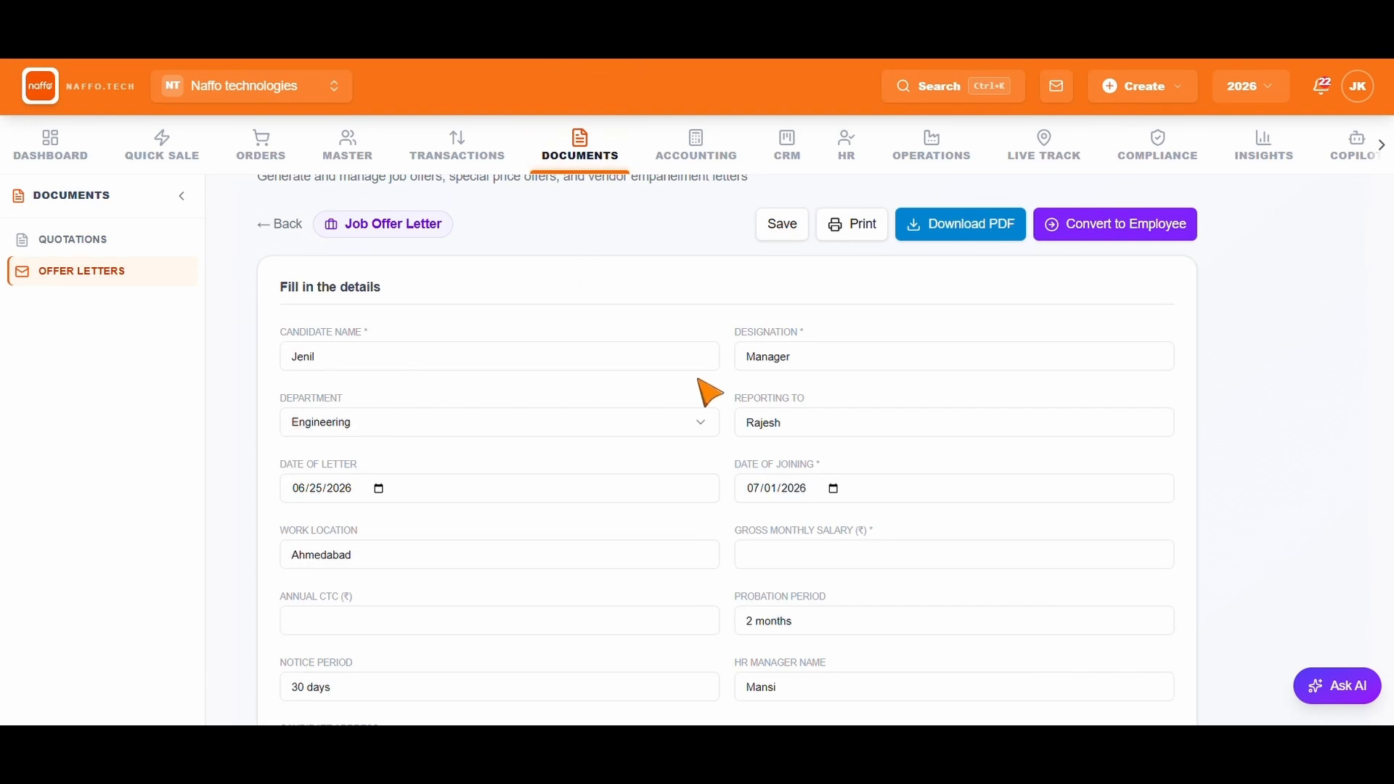
click(399, 444)
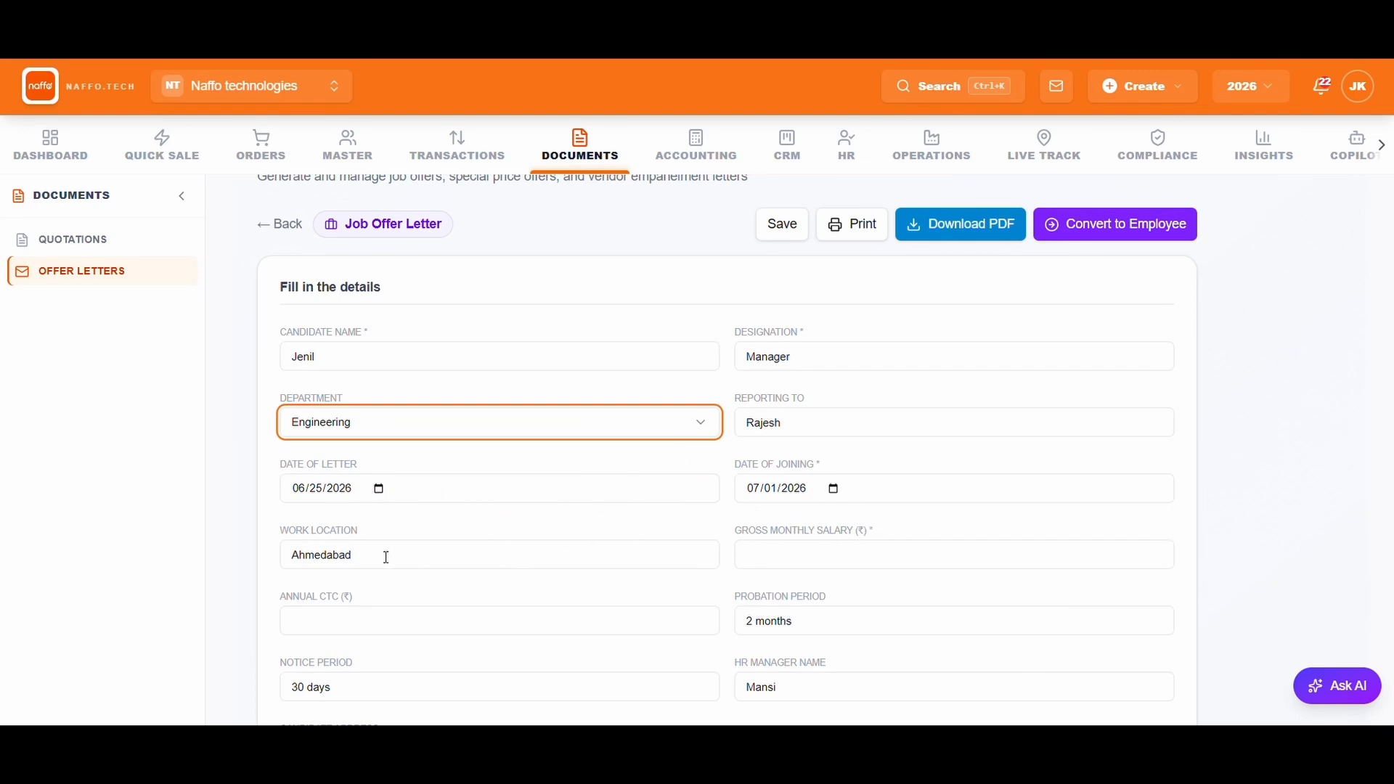
click(797, 564)
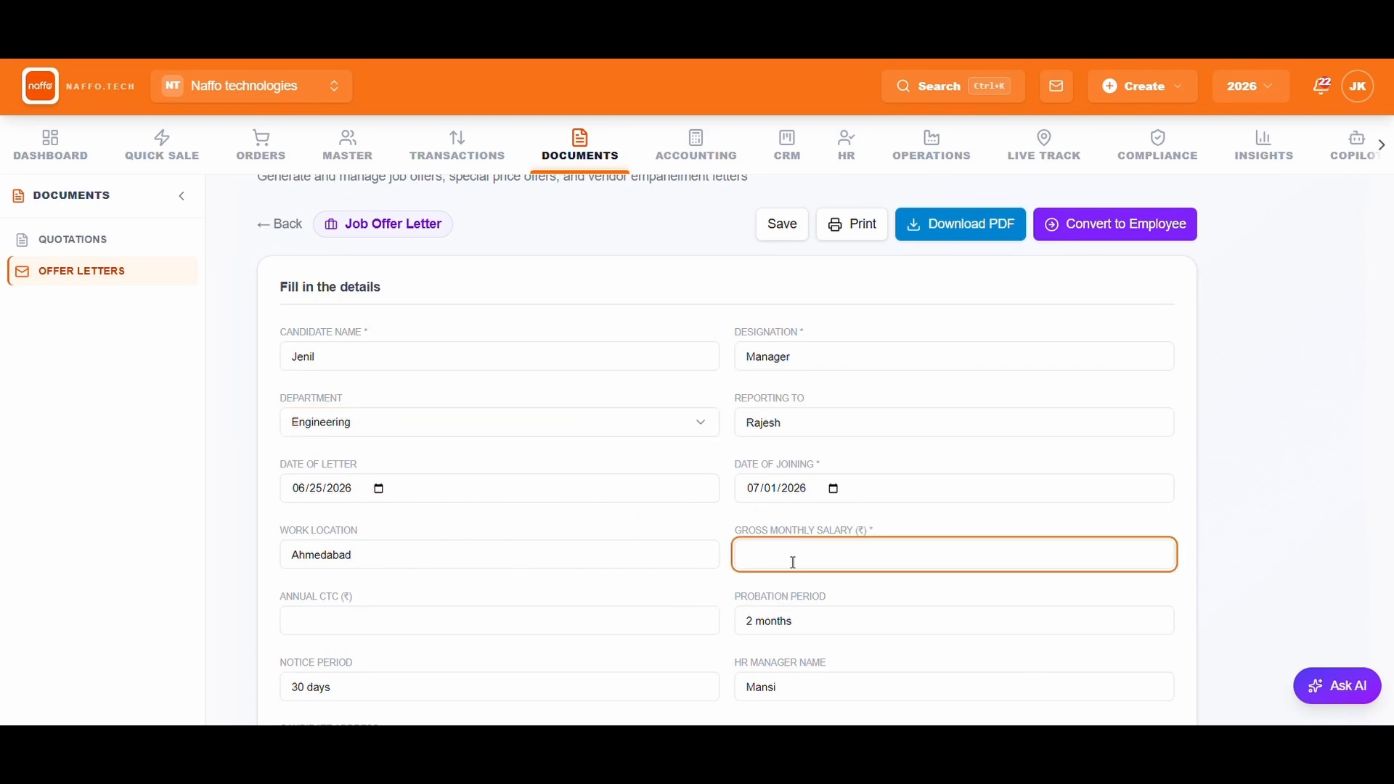
text(15000)
Review the remaining job offer details, including probation, notice period and additional terms, and save the letter.
scroll(708, 628, down, 2)
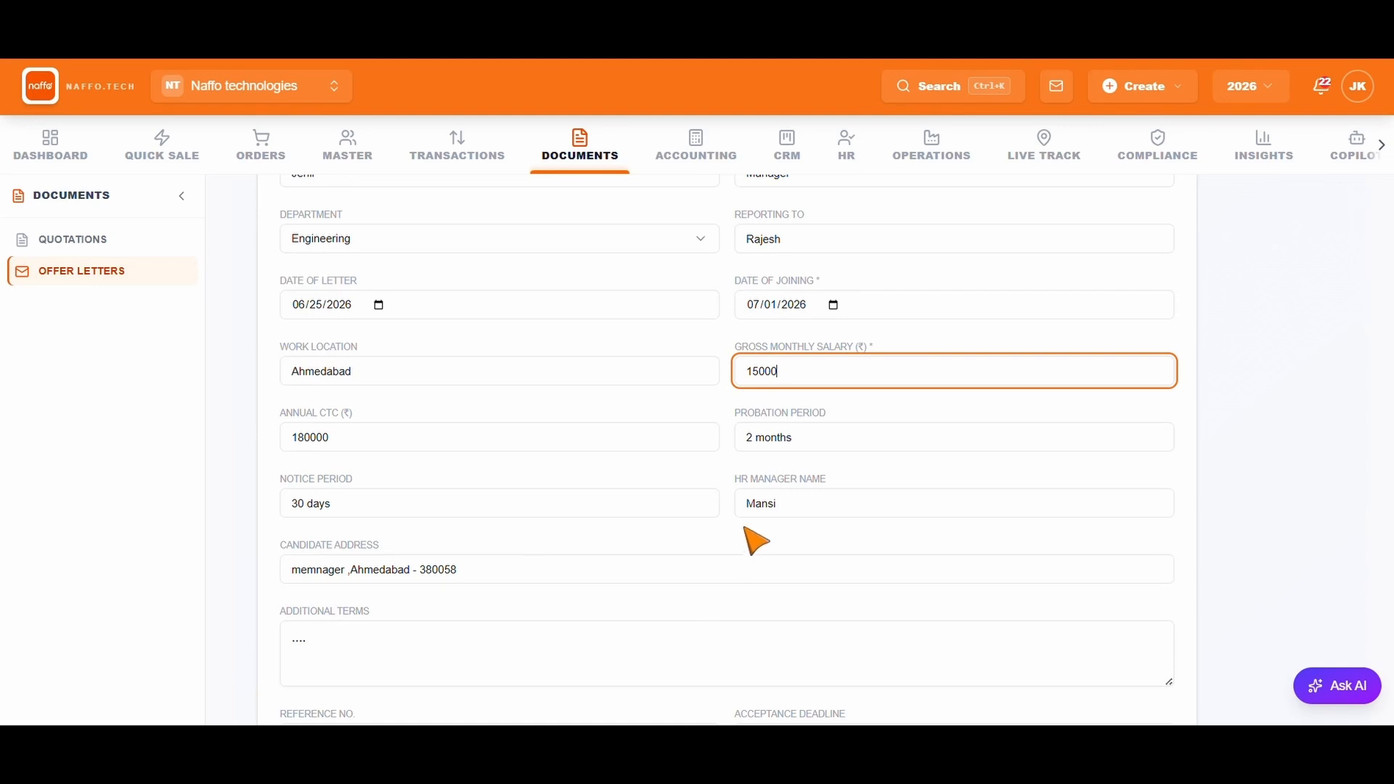
scroll(653, 534, down, 2)
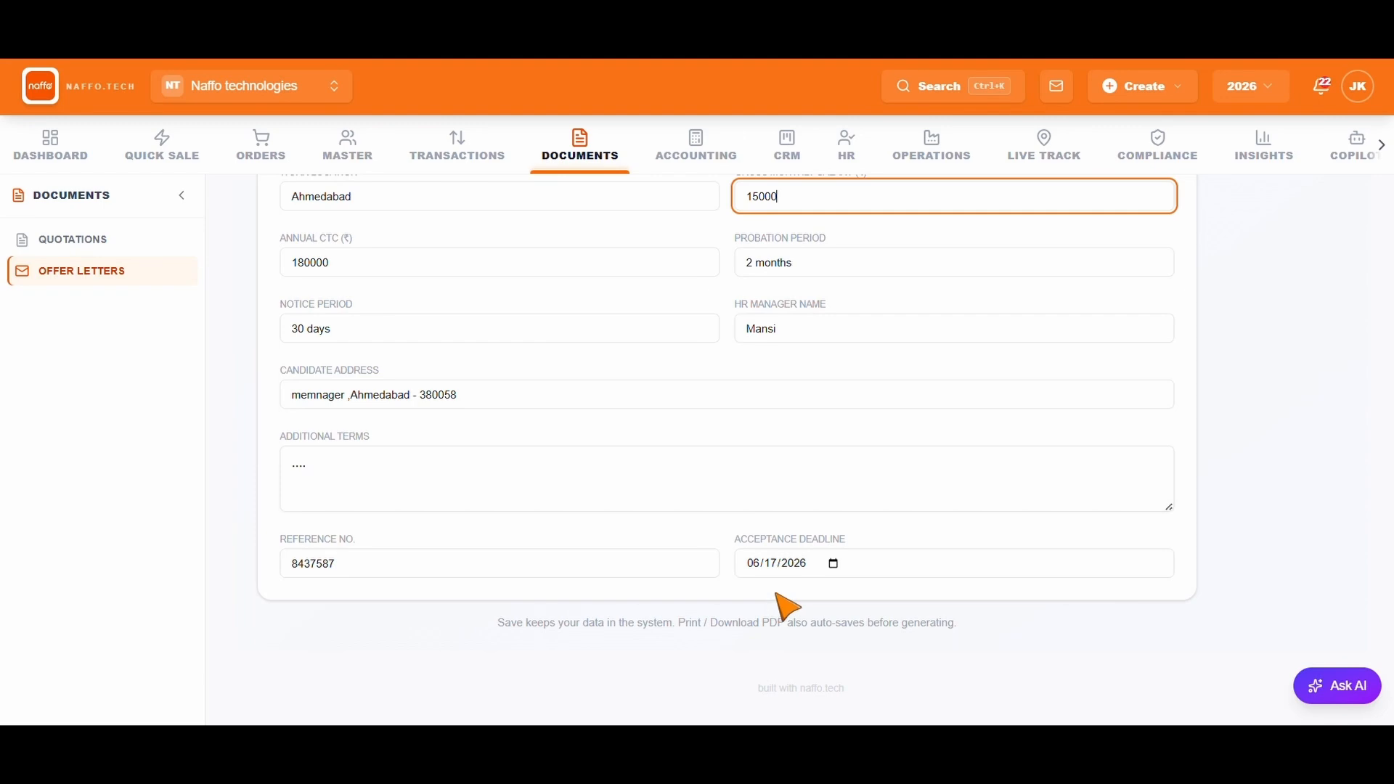
scroll(1266, 548, up, 5)
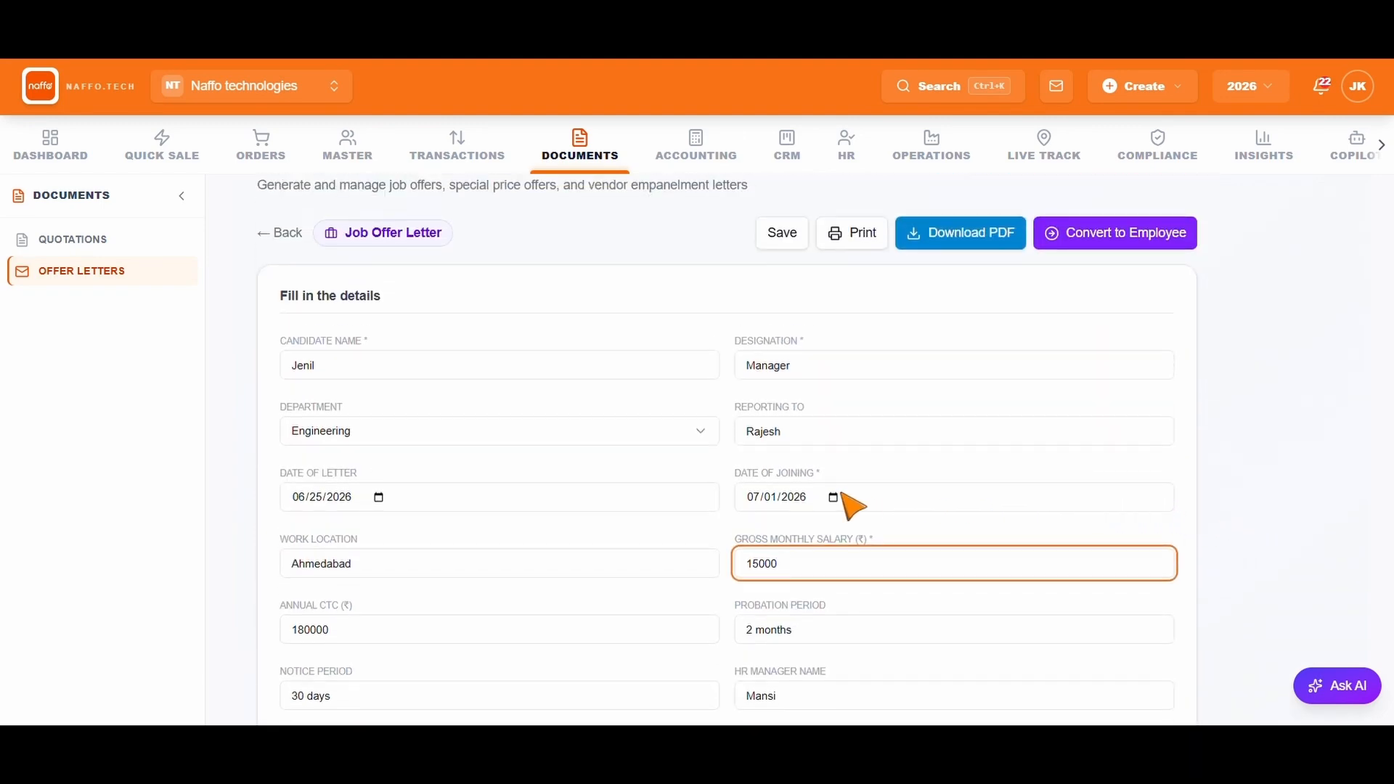
click(639, 441)
click(638, 442)
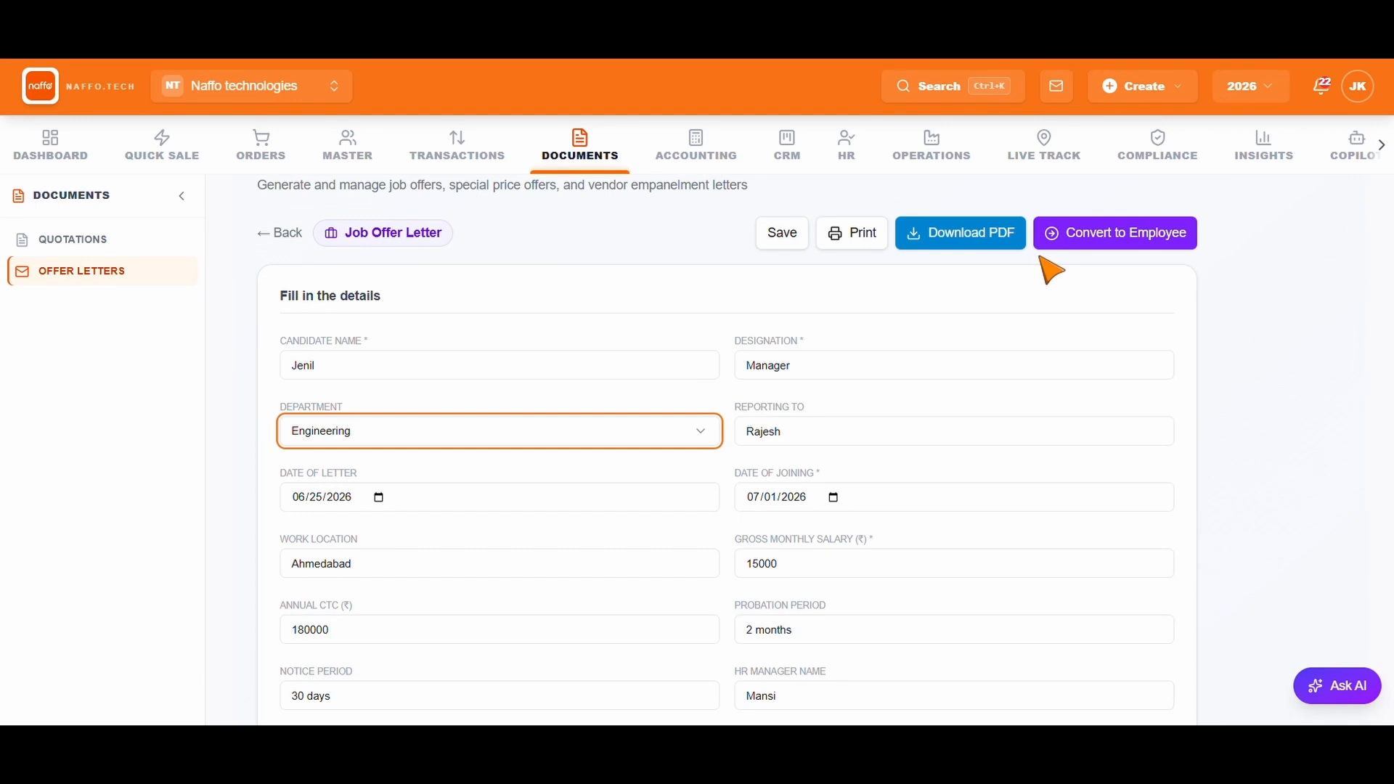
click(791, 240)
Start a special price offer for Naffo_customer_12 with a valid till date of 06/30/2026.
scroll(755, 451, down, 1)
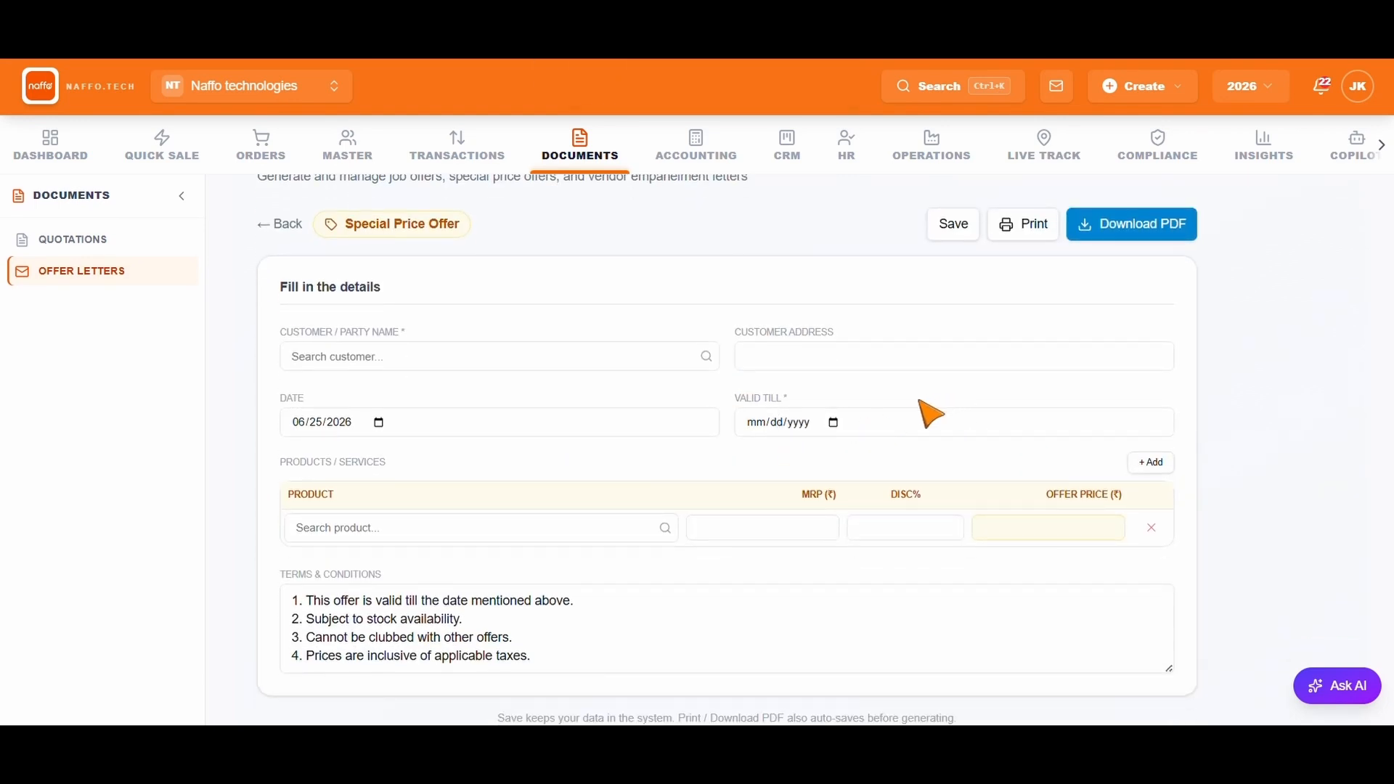
click(504, 354)
click(360, 472)
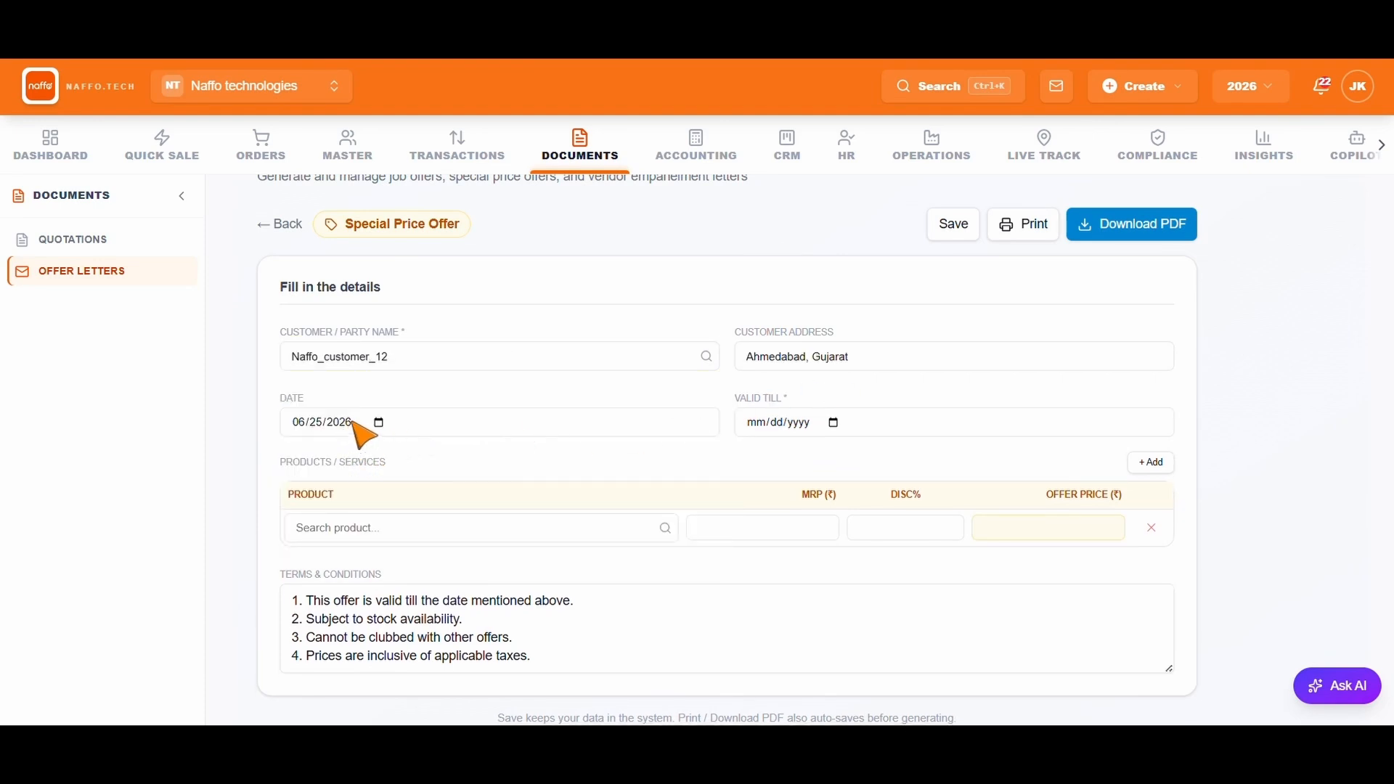
click(836, 423)
click(811, 622)
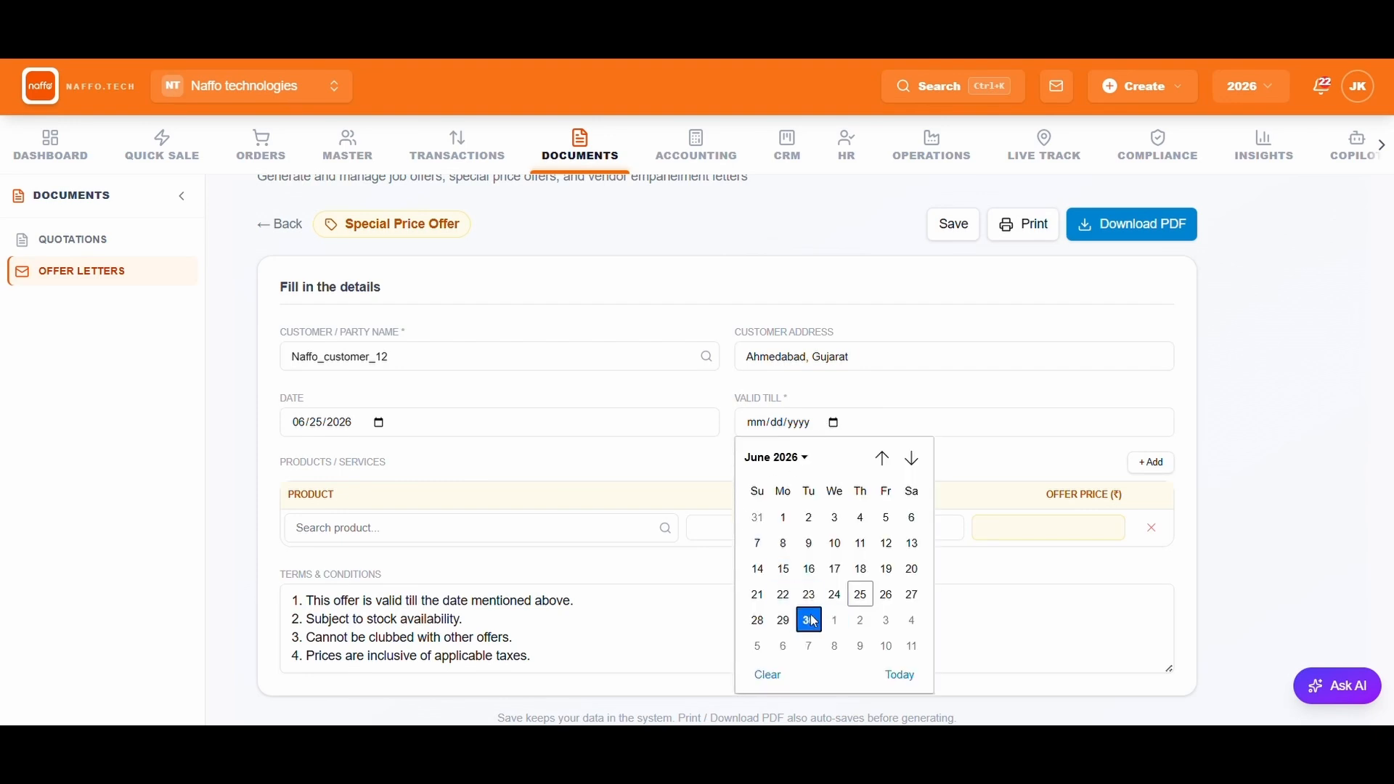
Add Naffo Product 49 to the special price offer with a 10% discount.
click(476, 526)
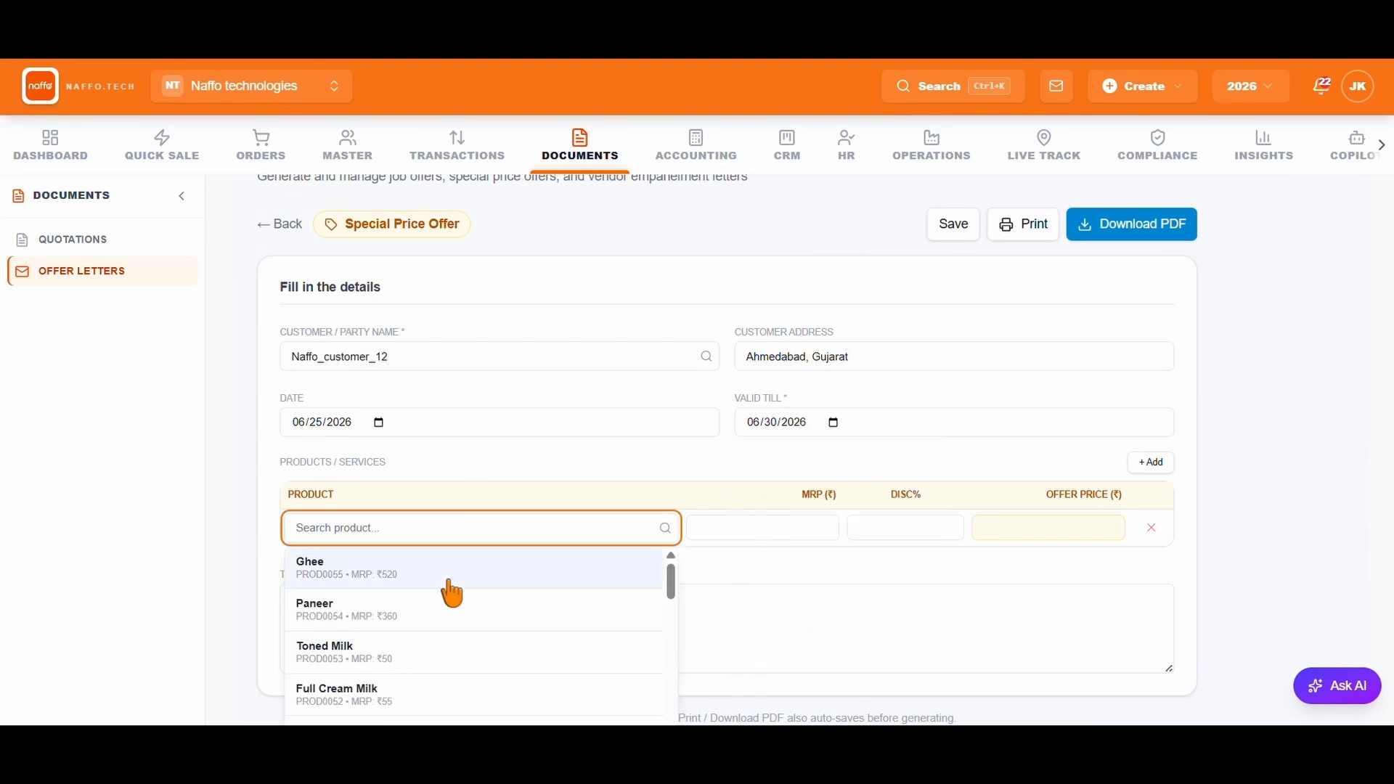
scroll(446, 595, down, 5)
click(404, 612)
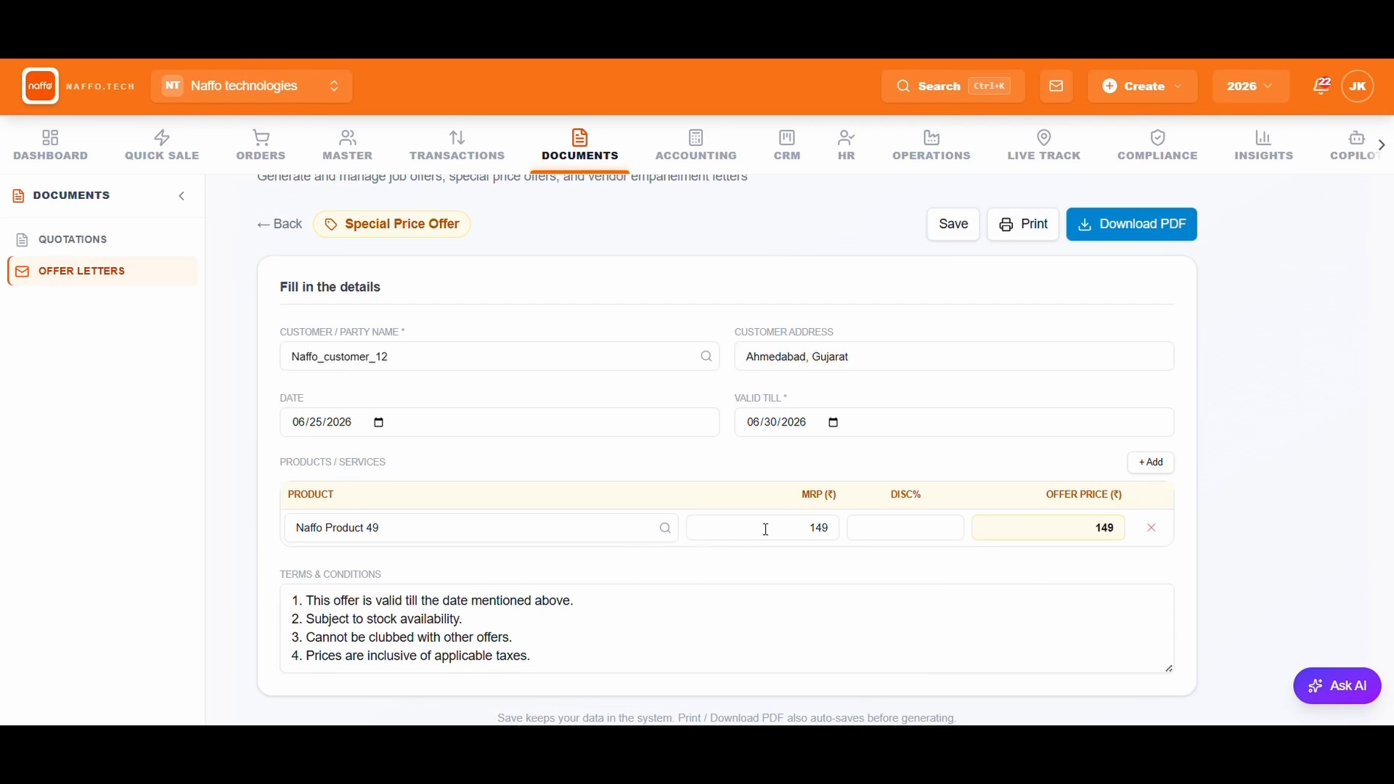
click(894, 530)
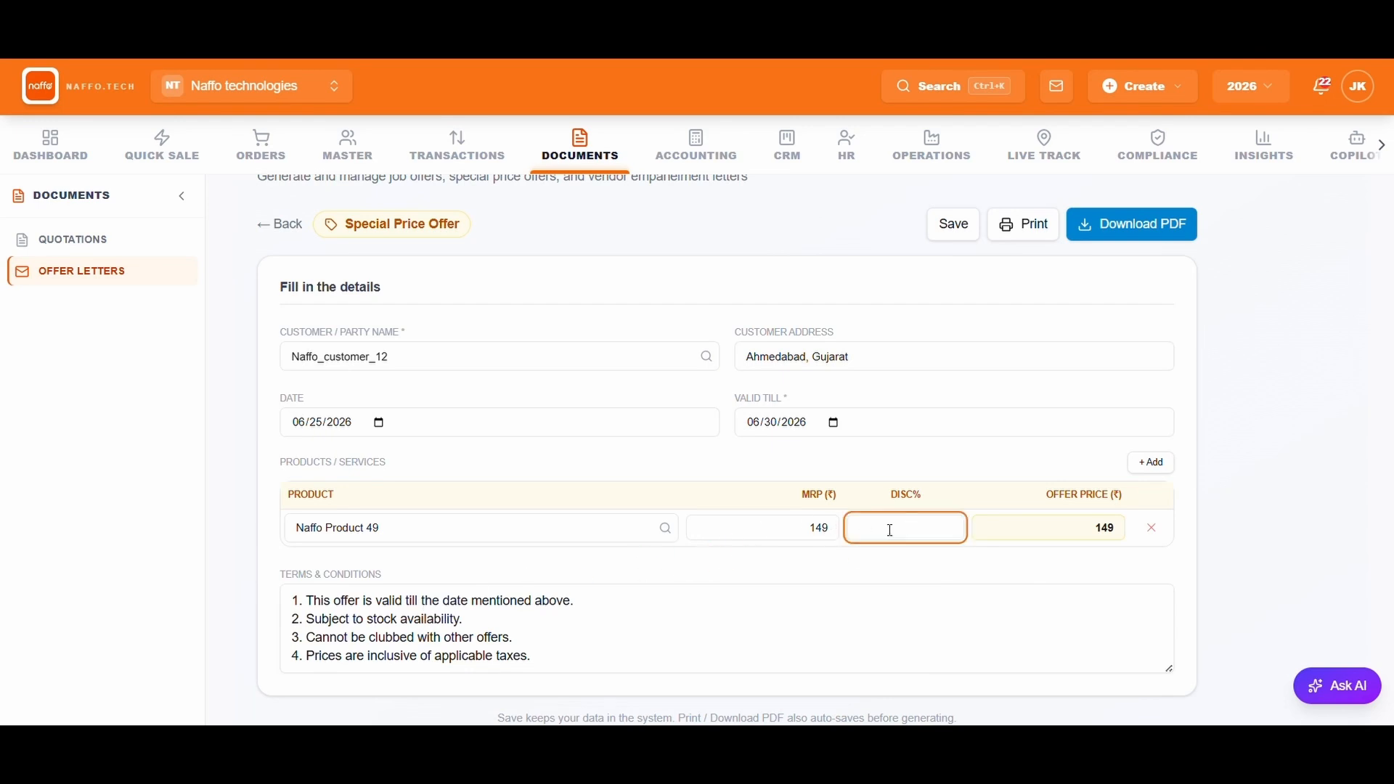
text(10)
Check the terms and conditions, save the special price offer and return to the offer letters list.
scroll(1079, 581, down, 1)
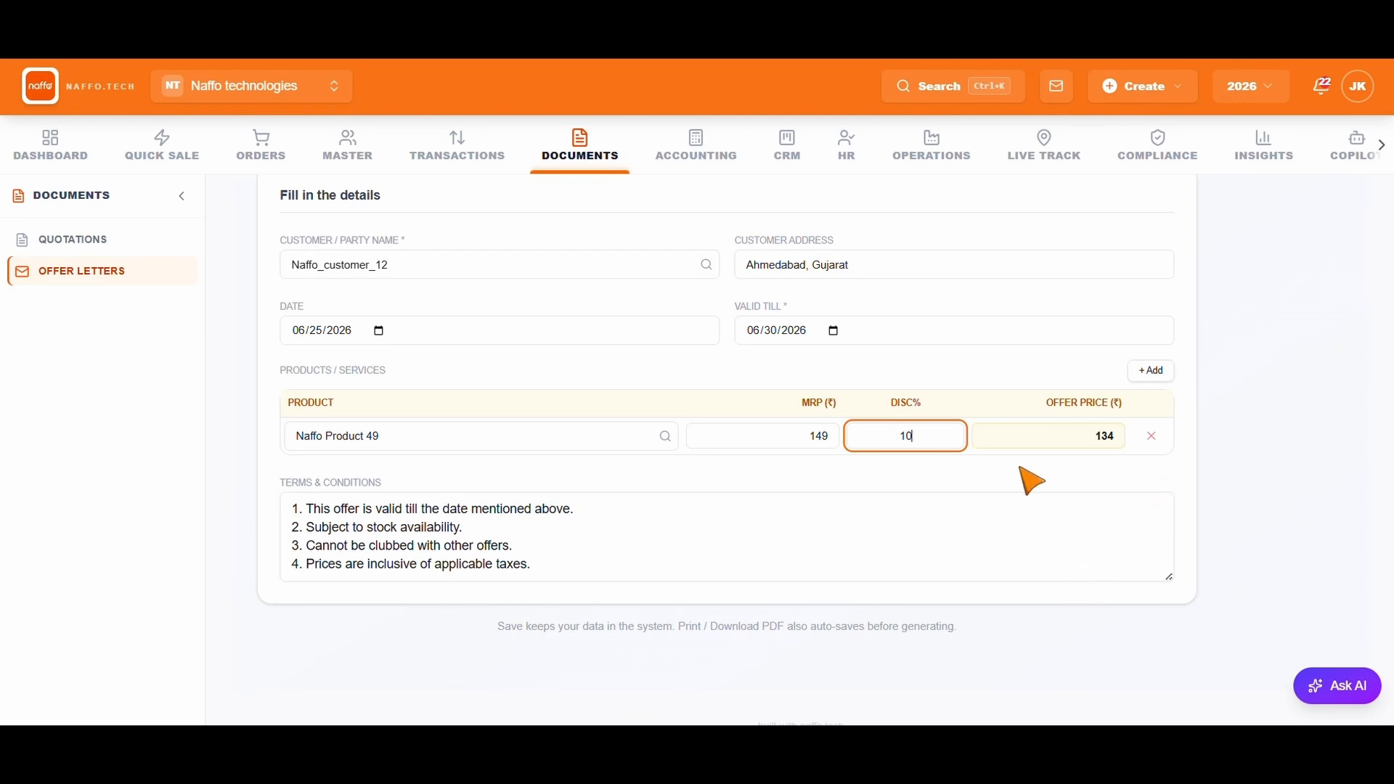
click(969, 479)
scroll(1030, 486, up, 2)
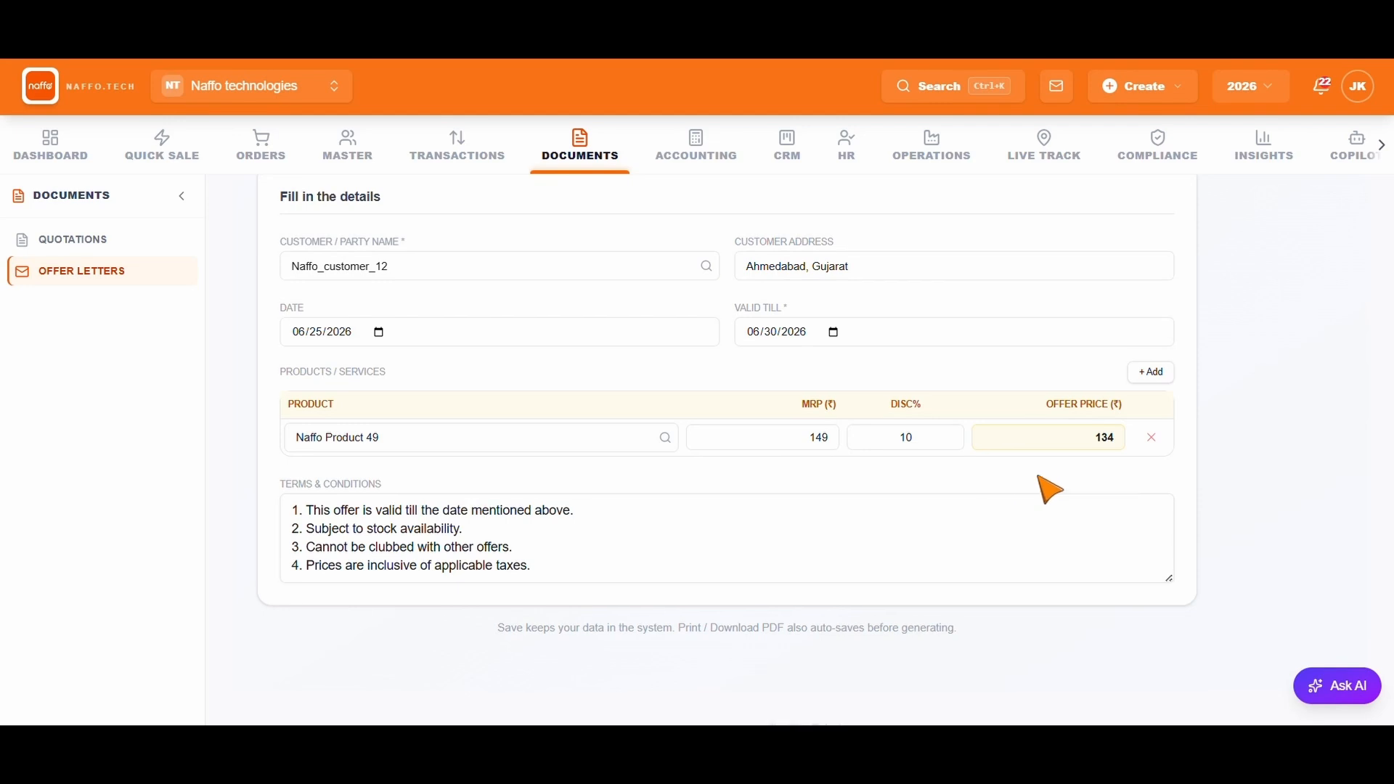
click(953, 320)
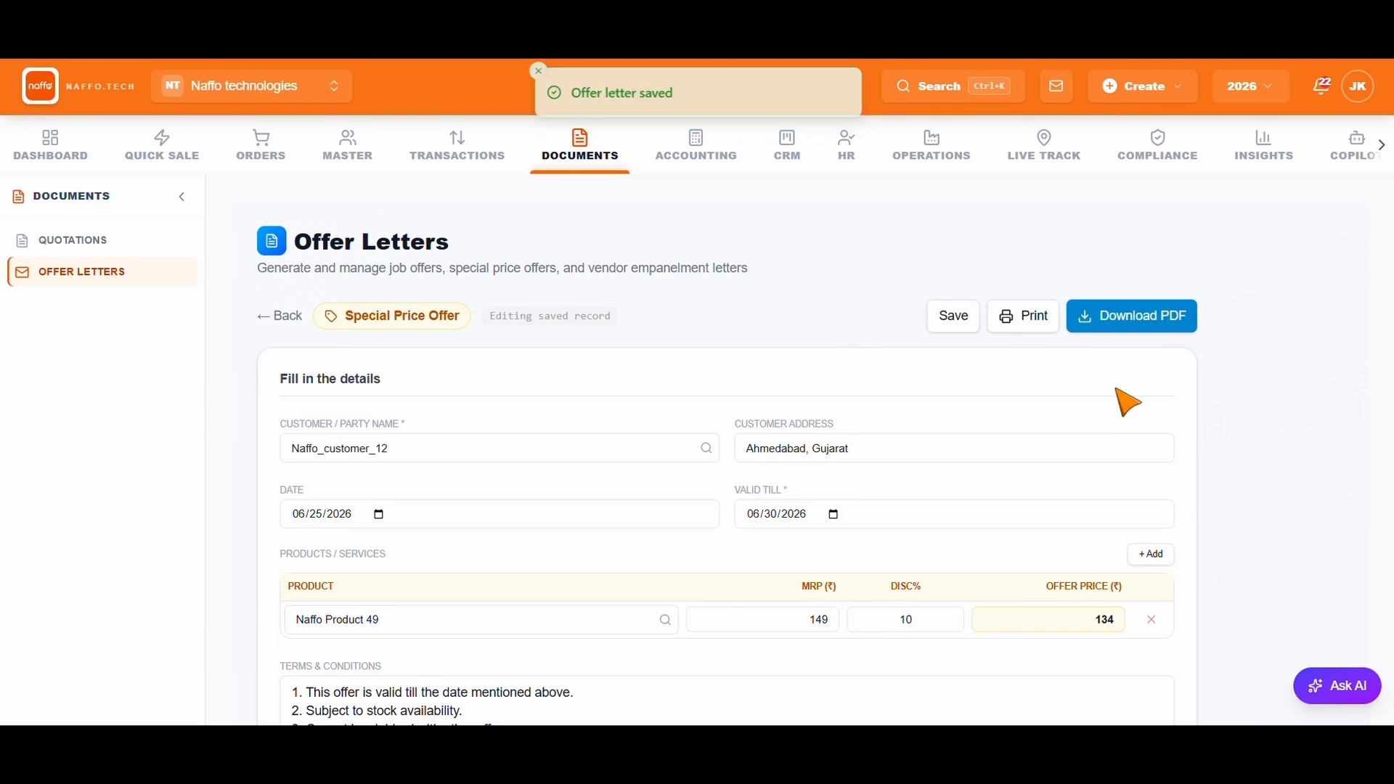
click(263, 328)
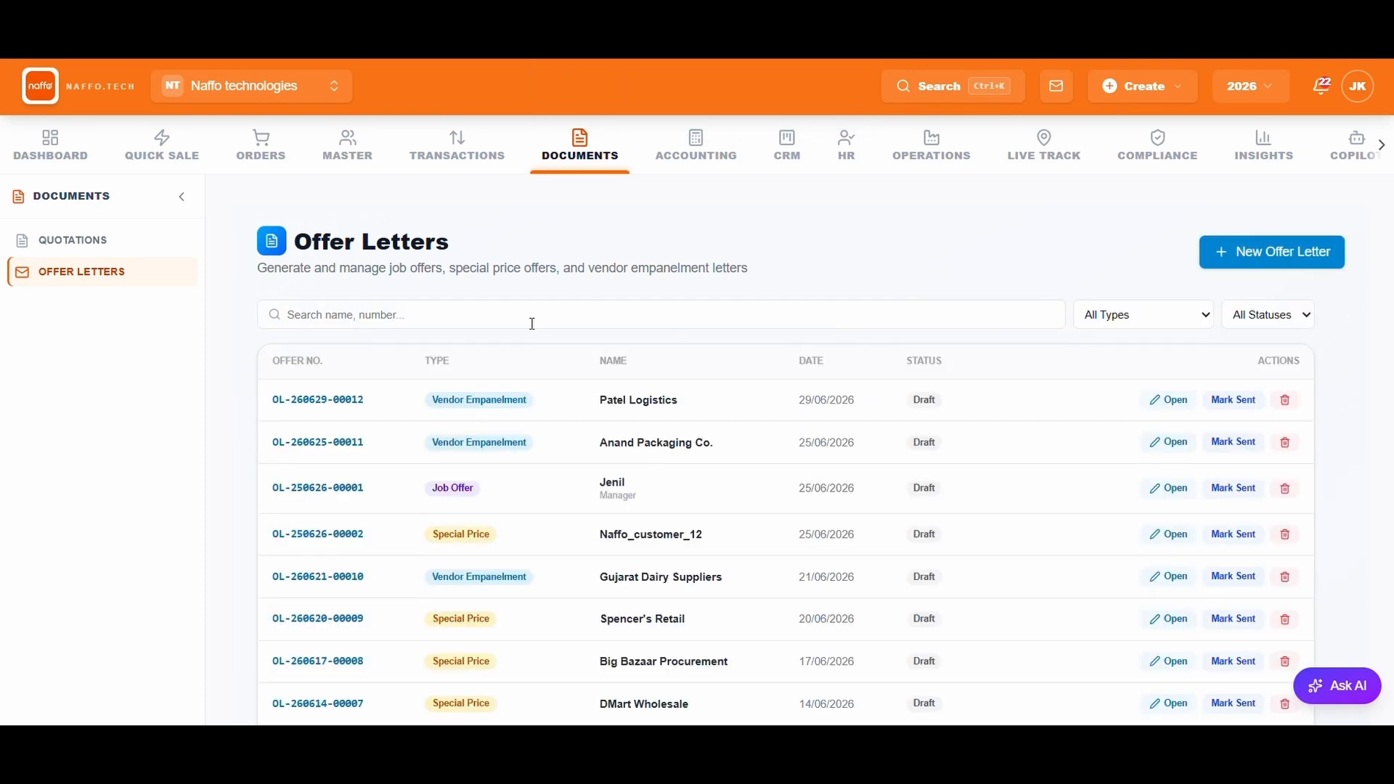
Open a blank vendor empanelment letter and look through its vendor, validity, credit and payment fields.
click(1252, 250)
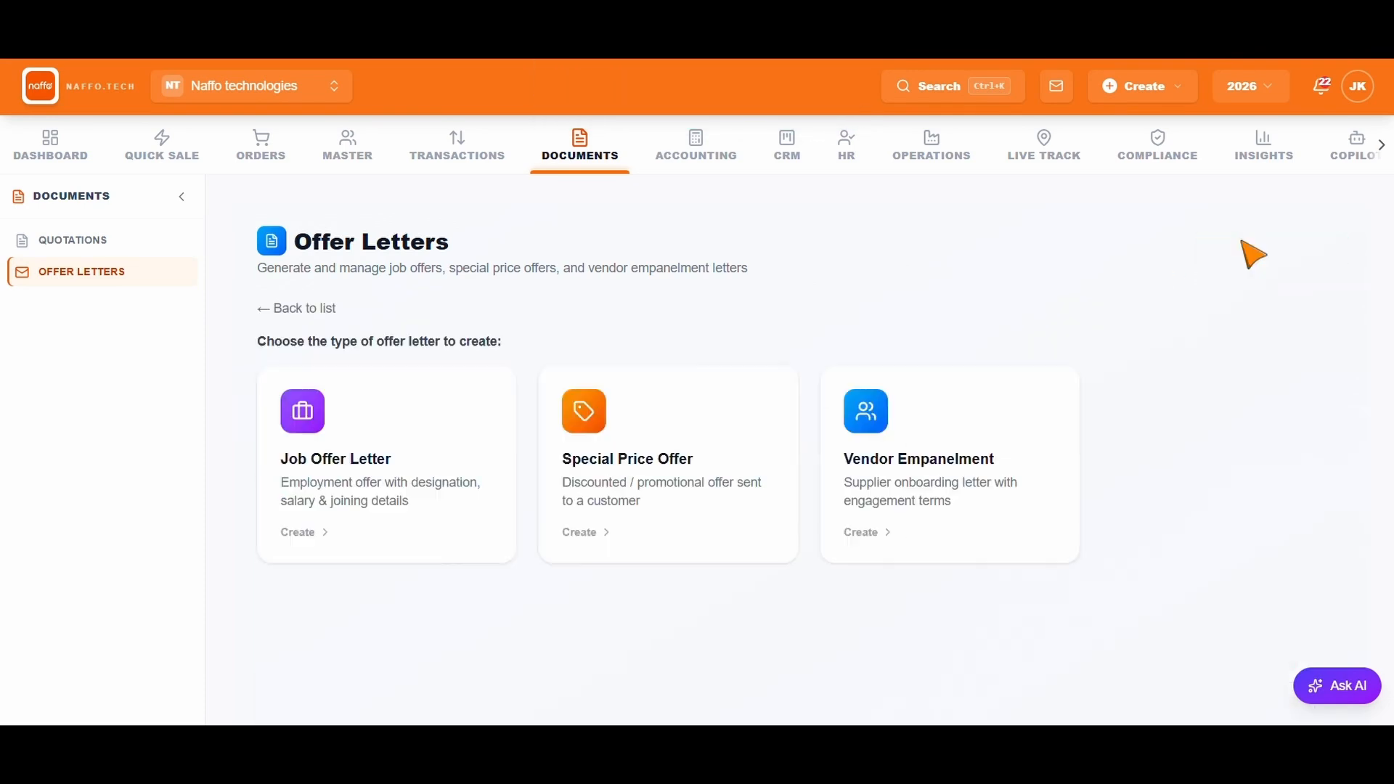
click(886, 521)
scroll(479, 443, down, 2)
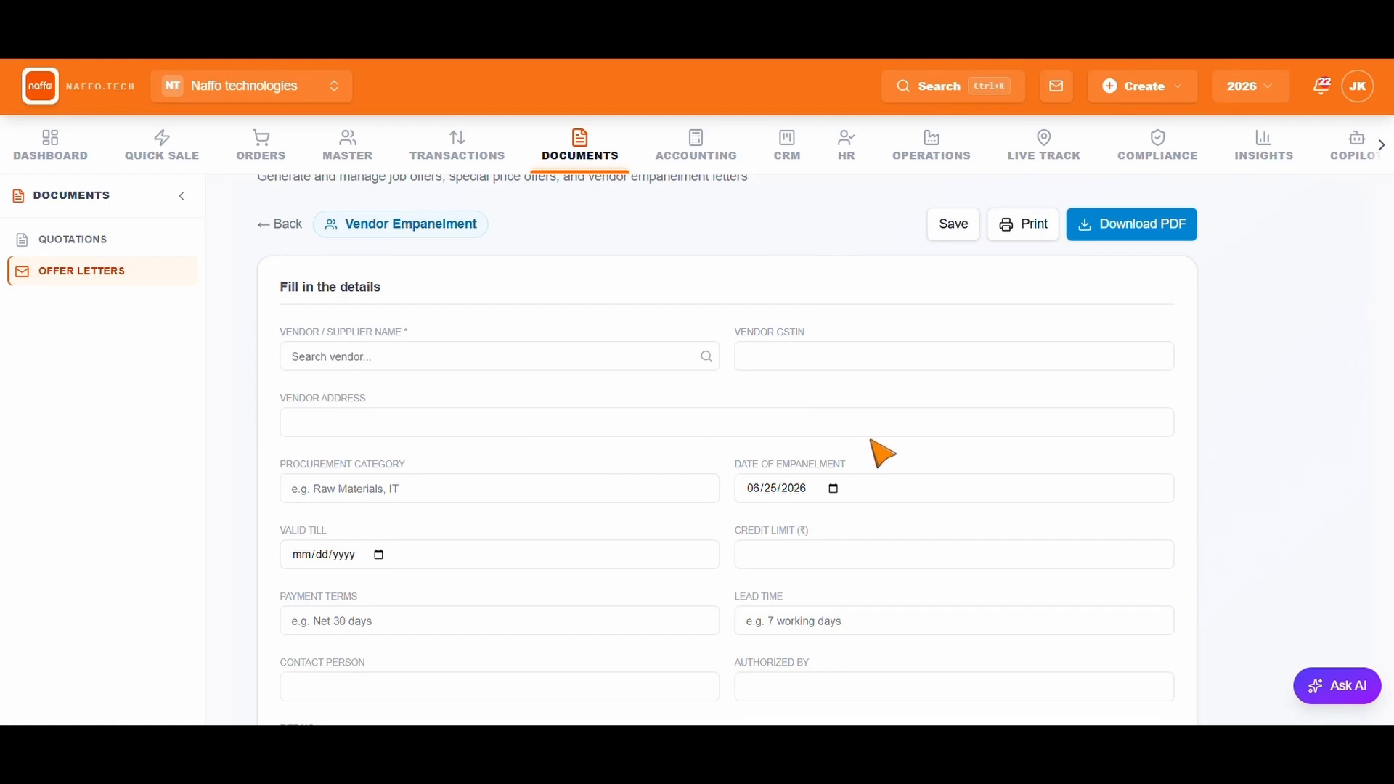
scroll(880, 451, down, 3)
scroll(586, 402, up, 3)
click(457, 357)
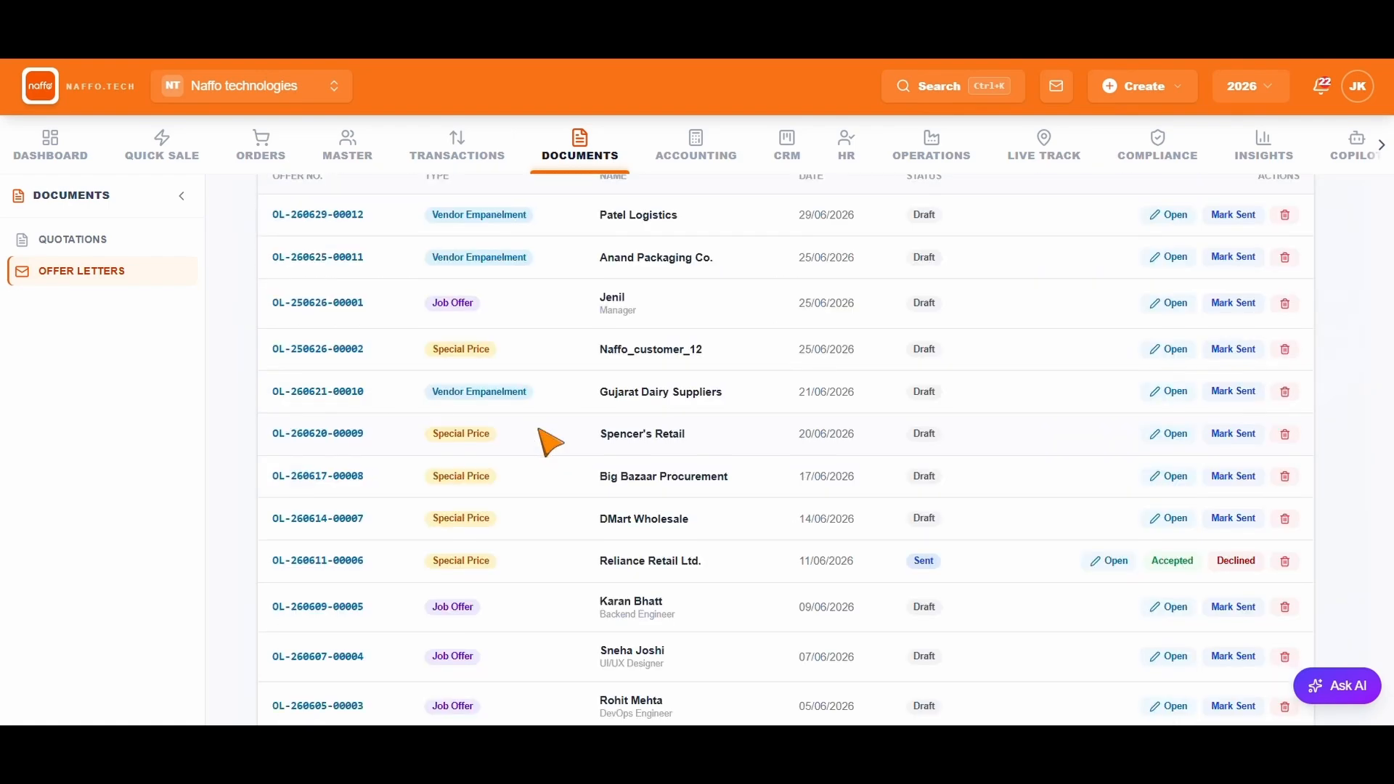
Look through the saved offer letters and examine the search, type filter and status filter.
scroll(550, 441, down, 3)
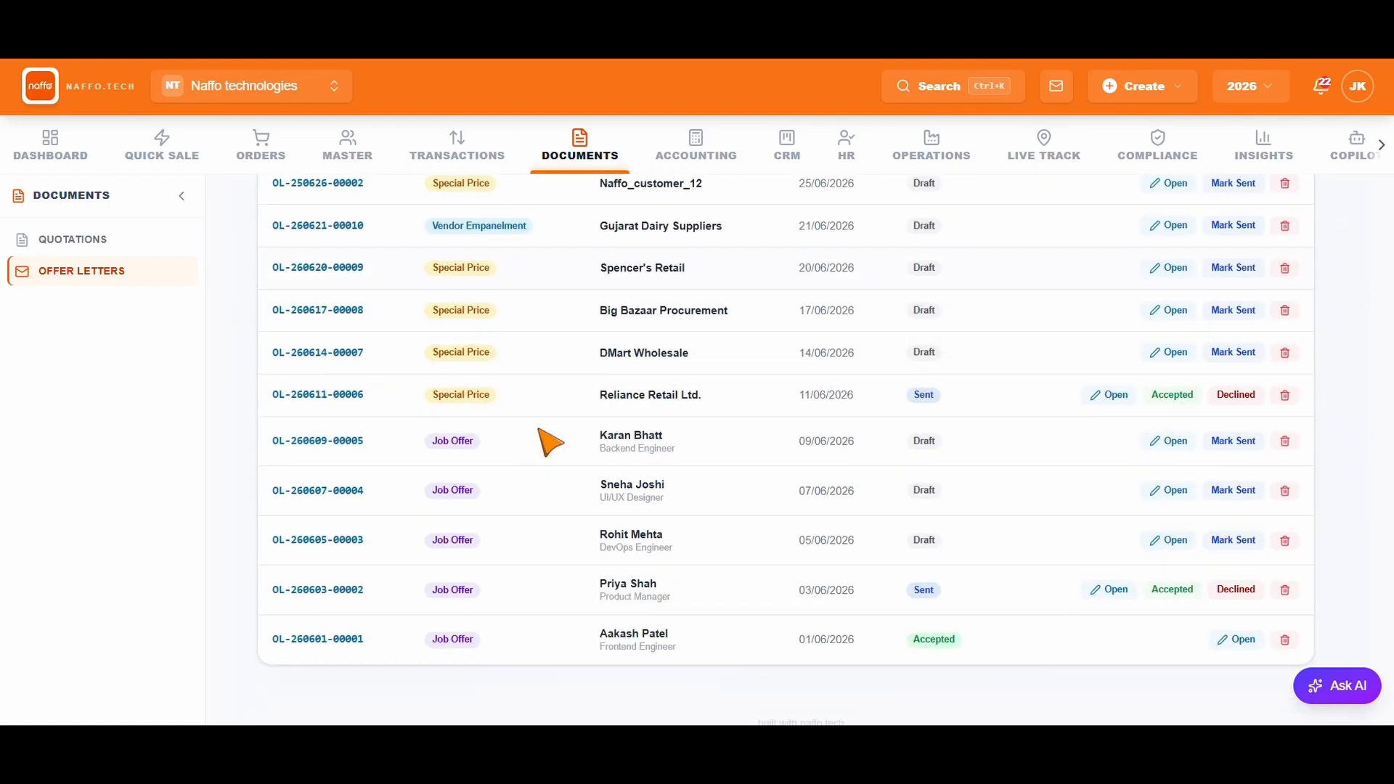
scroll(549, 441, up, 4)
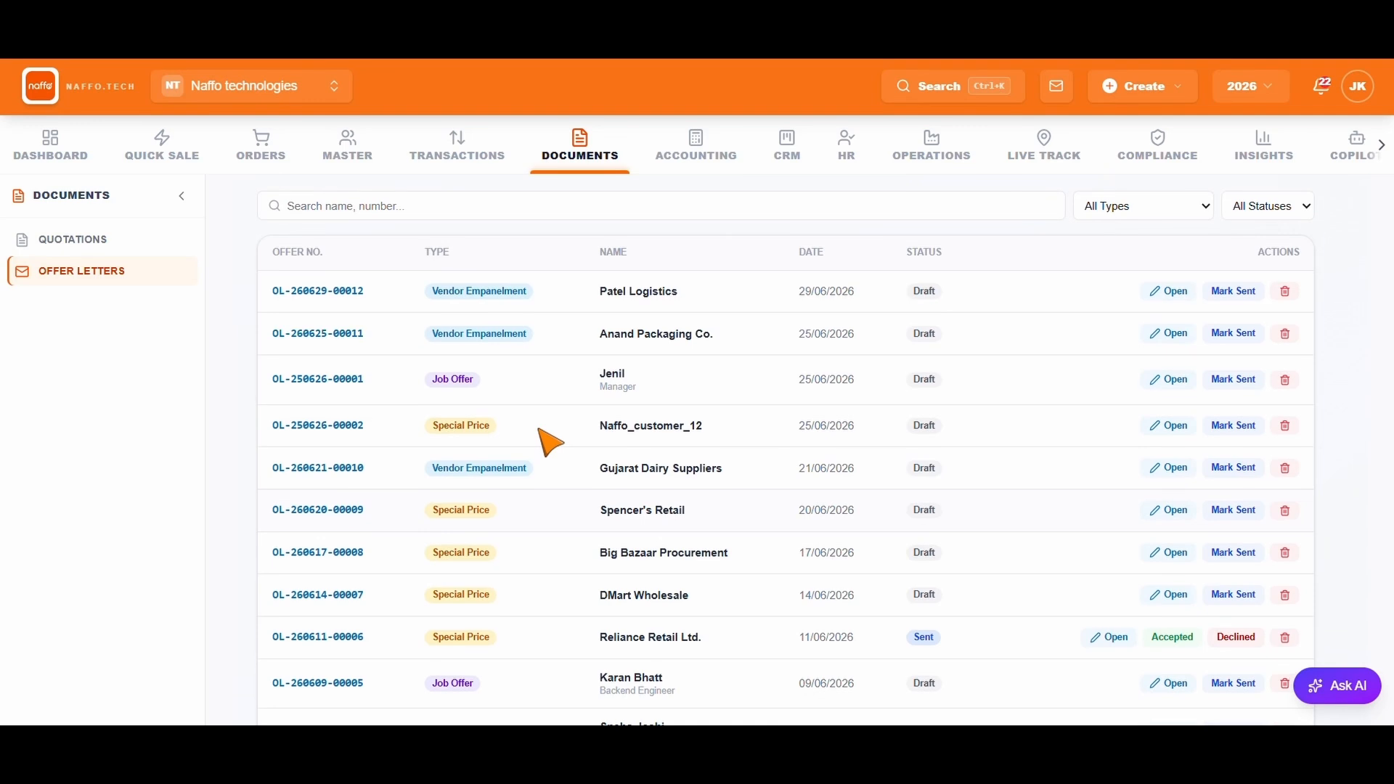
scroll(549, 441, up, 2)
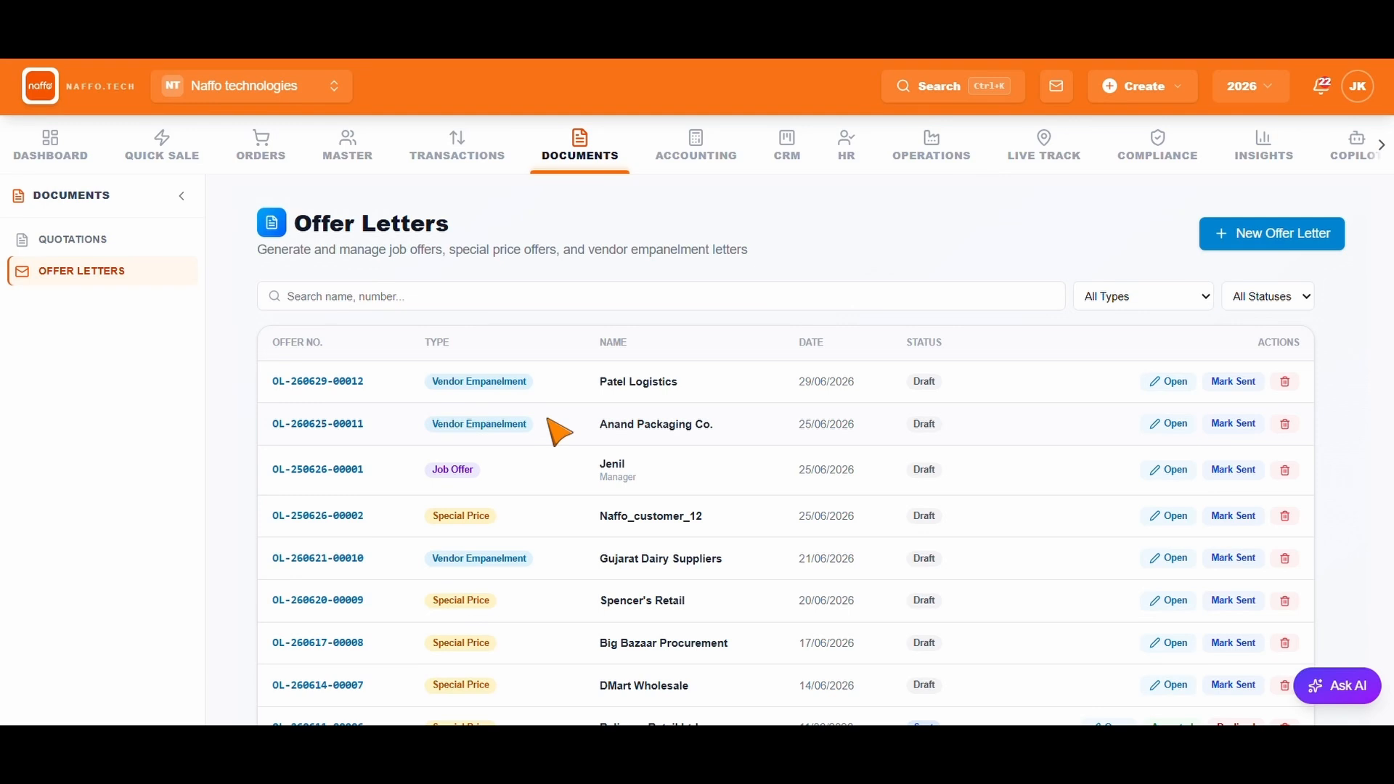
click(485, 300)
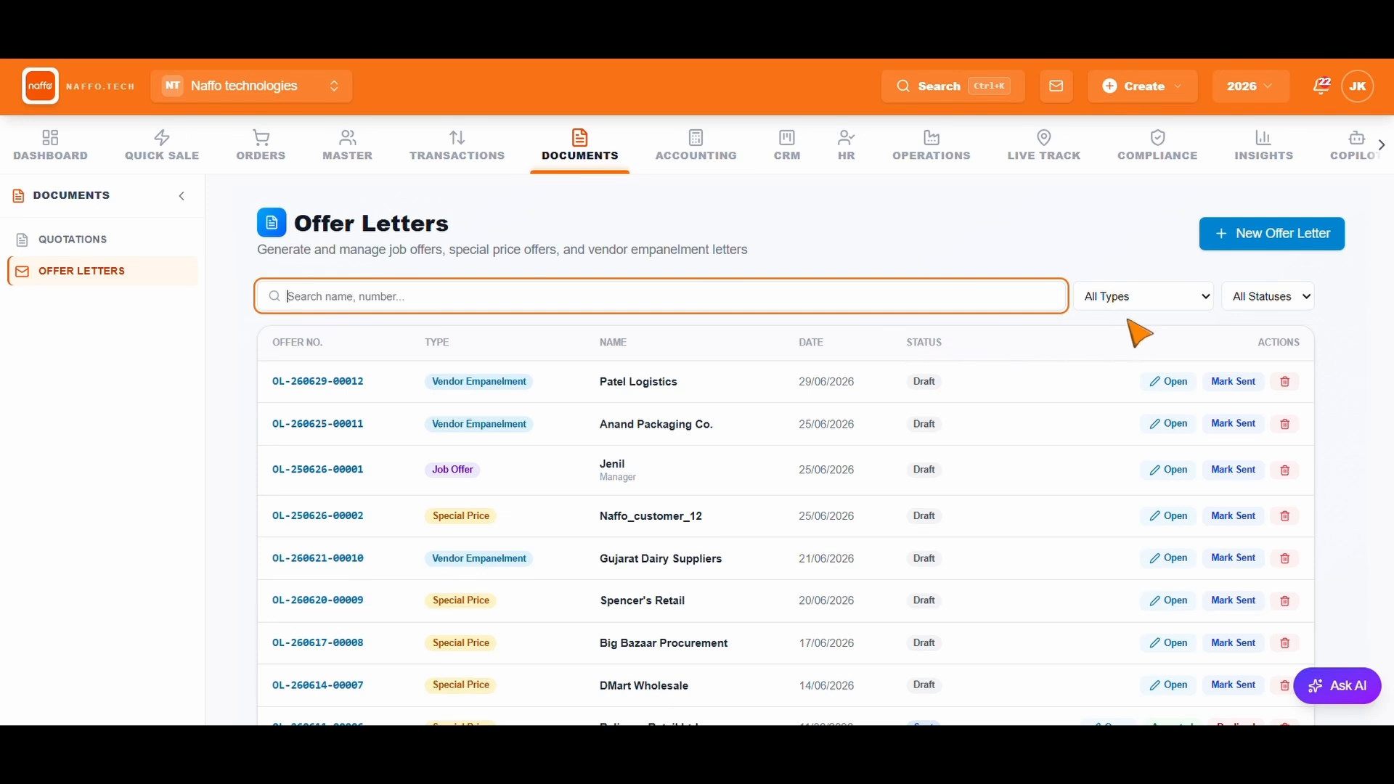
click(1139, 296)
click(1143, 301)
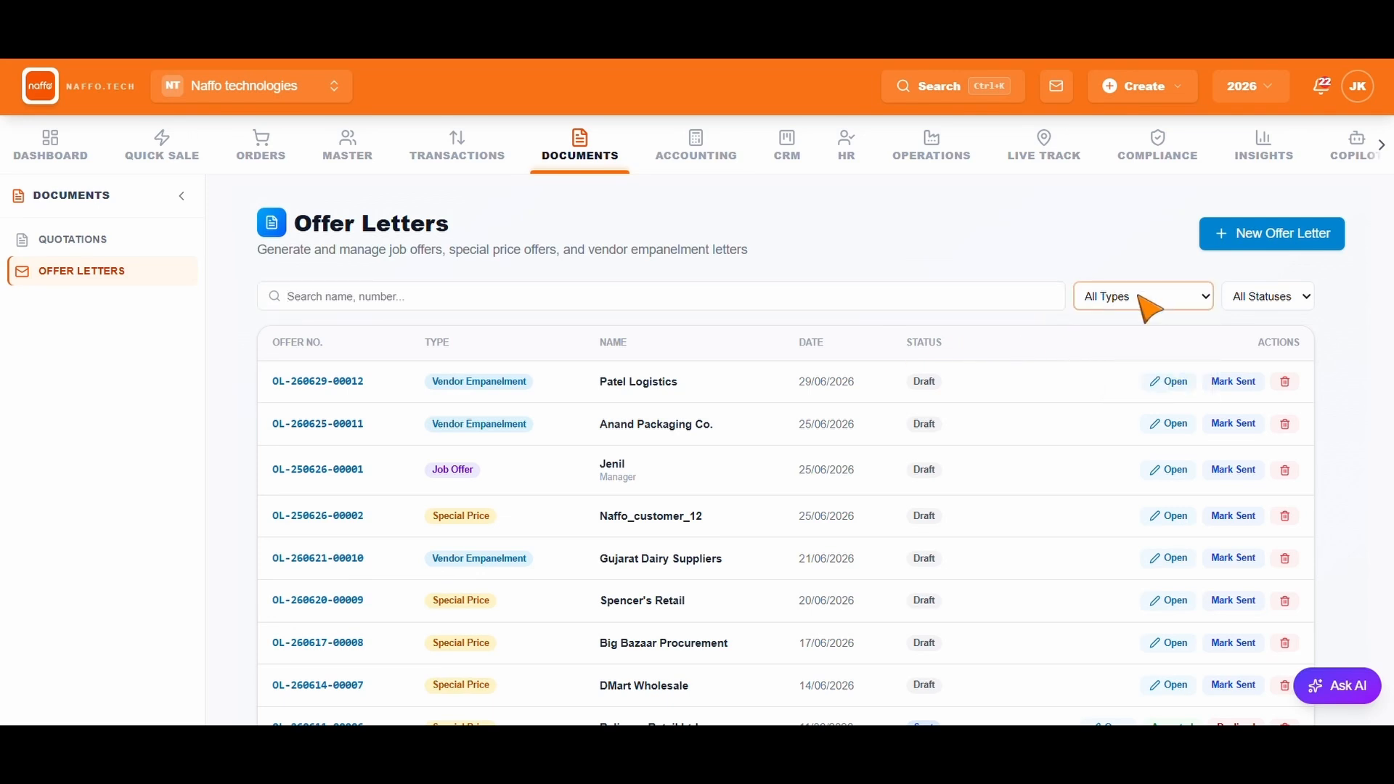
click(1272, 298)
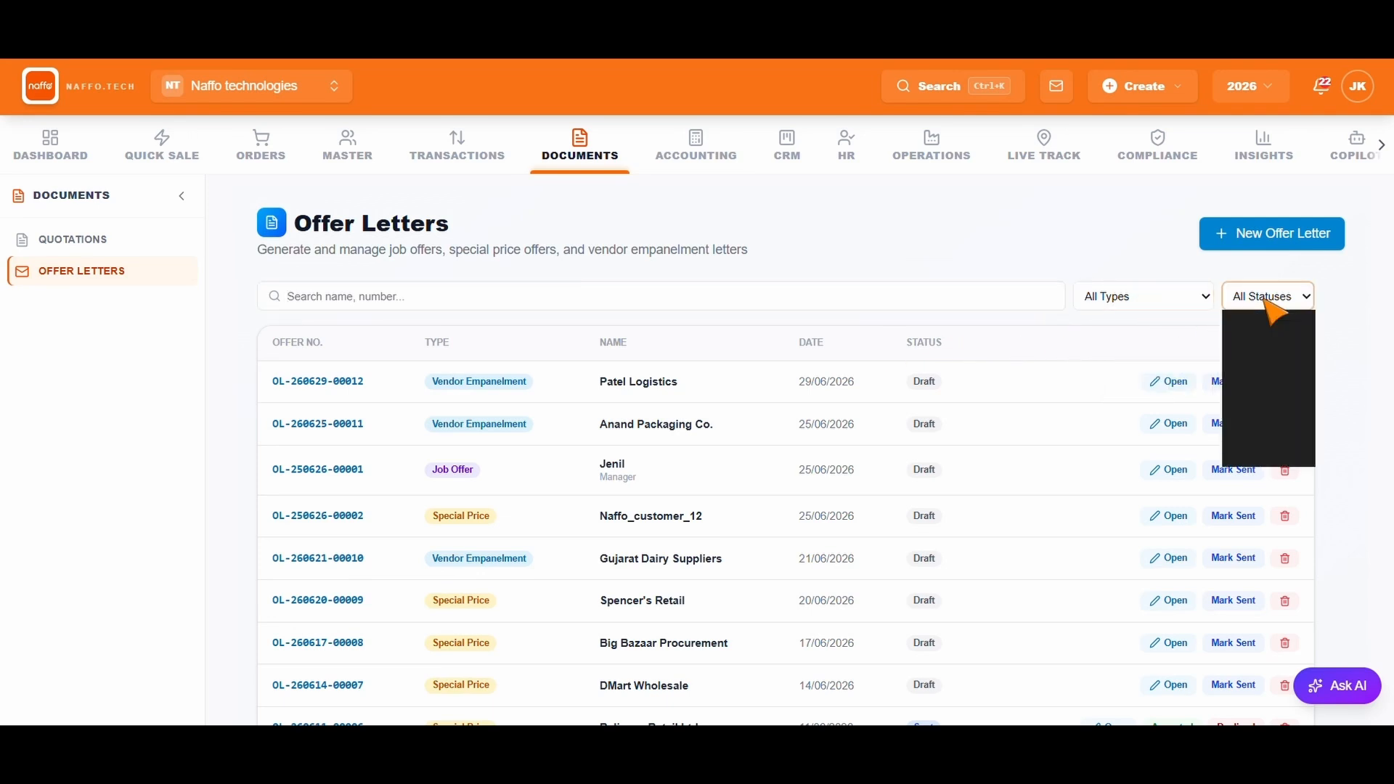
click(1275, 304)
Mark the Patel Logistics vendor empanelment letter as sent and record it as accepted.
click(1234, 383)
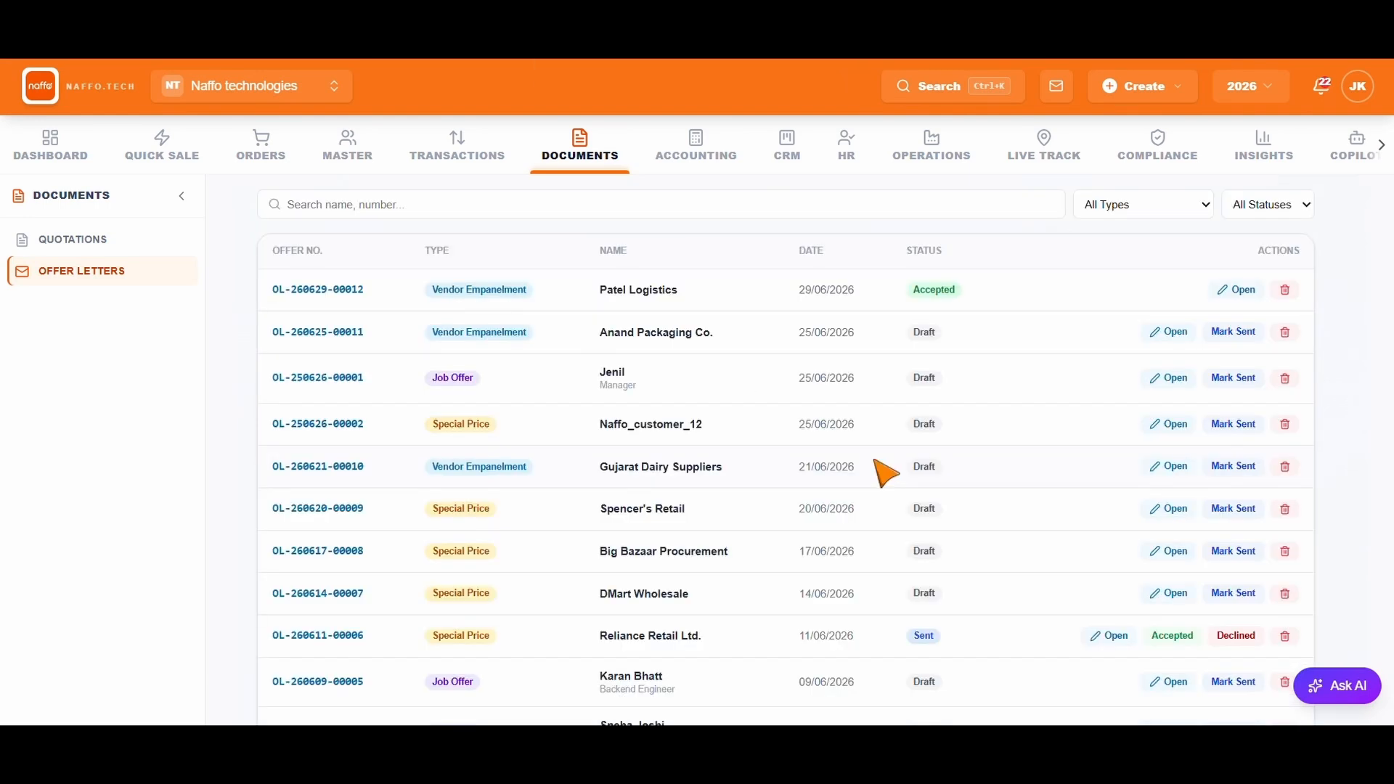
scroll(886, 473, up, 2)
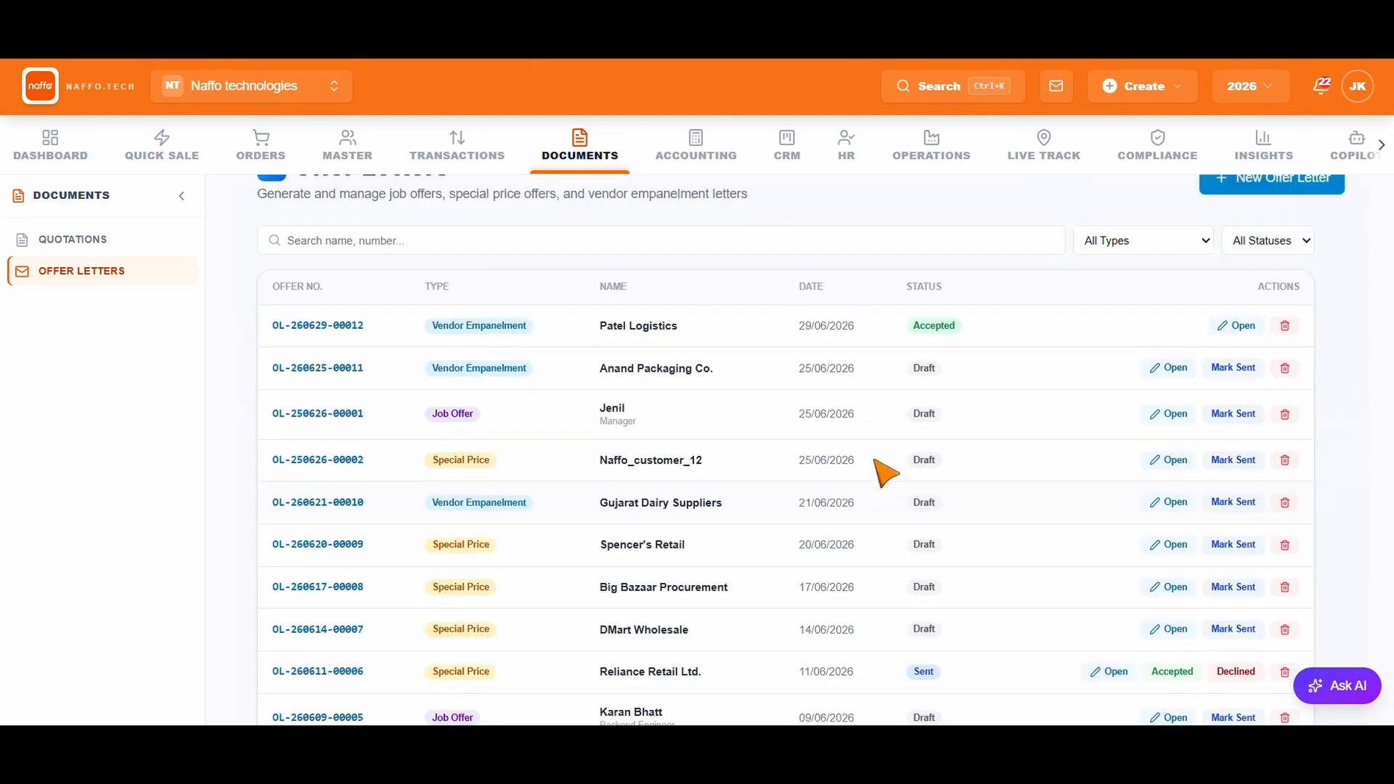